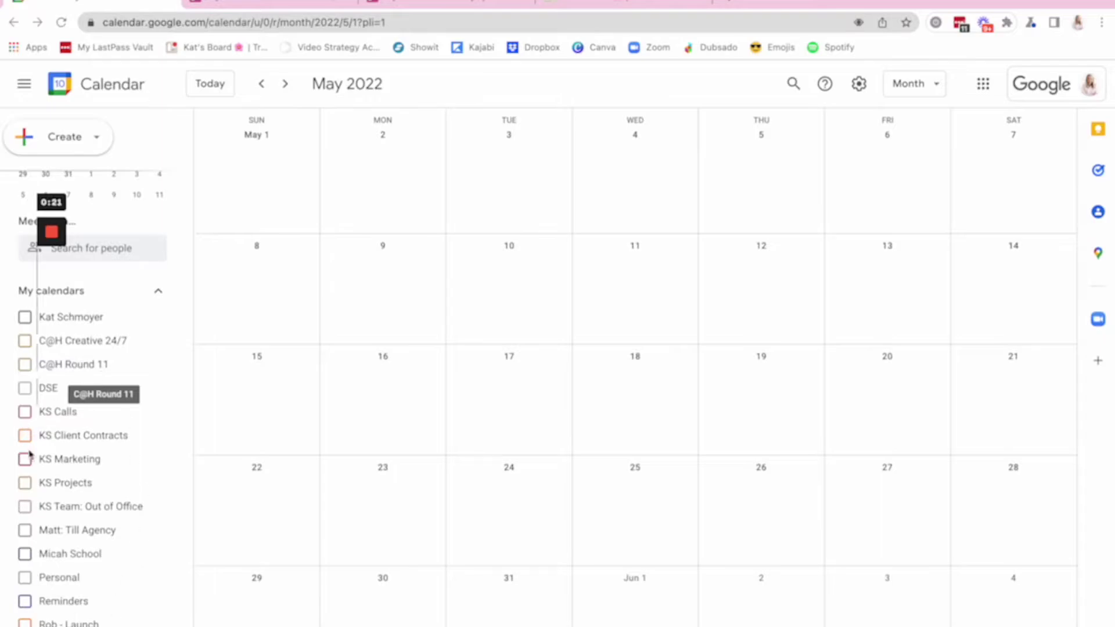
Try the KS Calls, KS Marketing and KS Projects calendars, leaving only KS Calls visible for May 2022
scroll(125, 457, down, 1)
scroll(125, 457, down, 2)
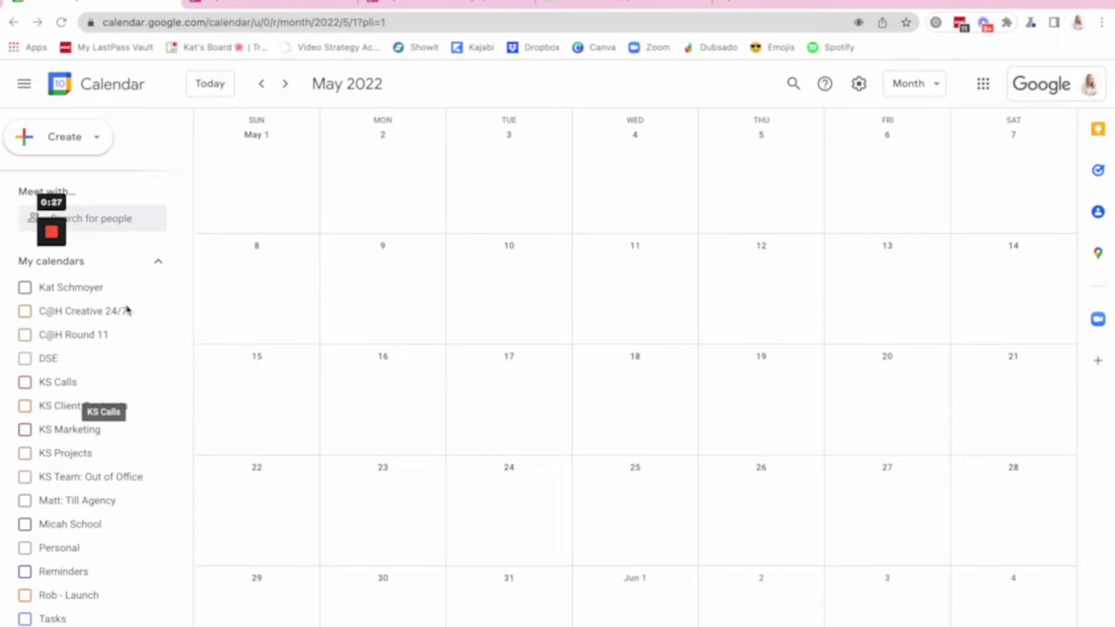
click(25, 382)
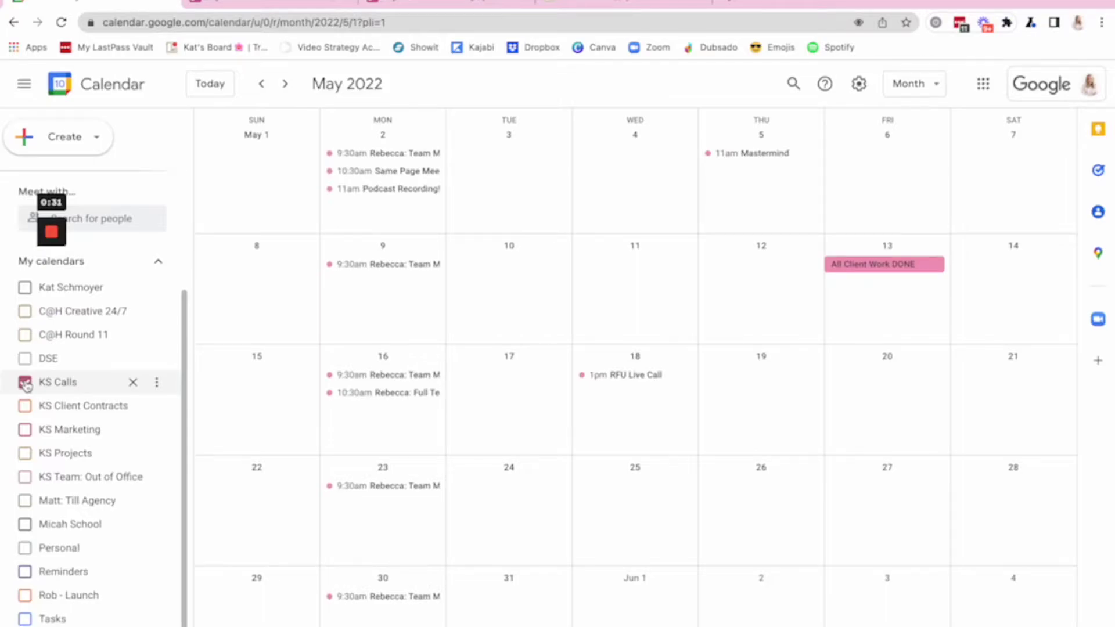
click(25, 430)
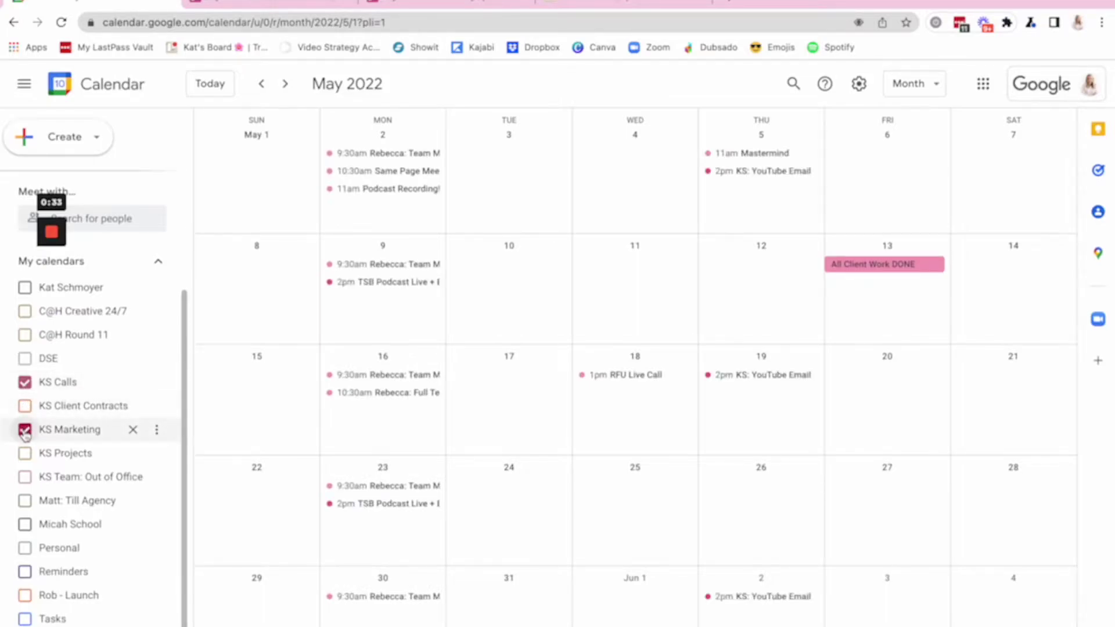
click(26, 385)
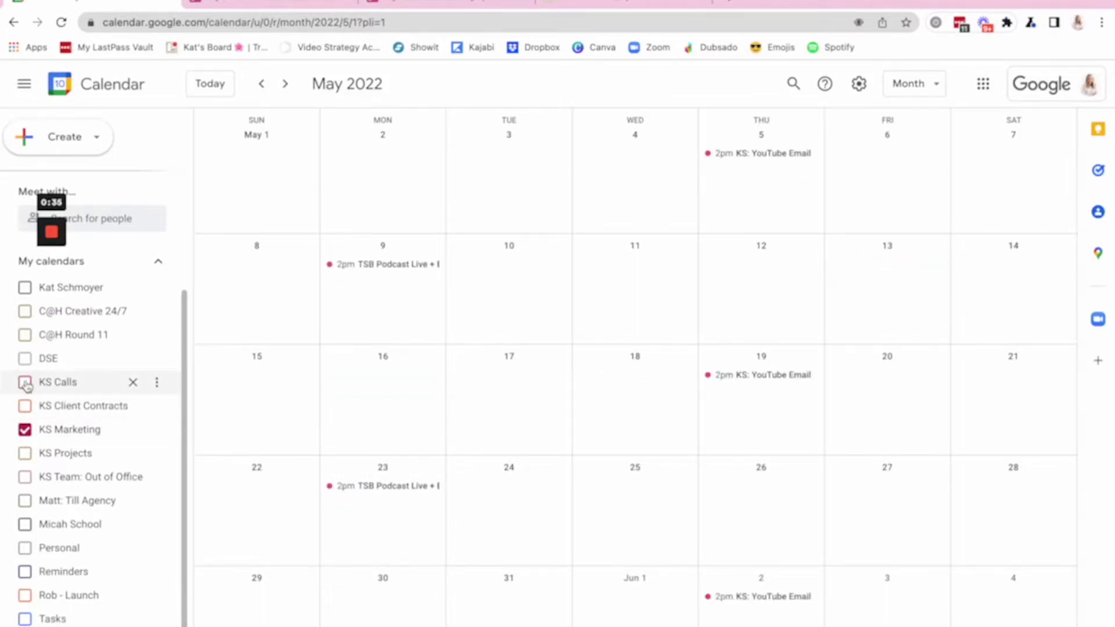
click(25, 453)
click(26, 433)
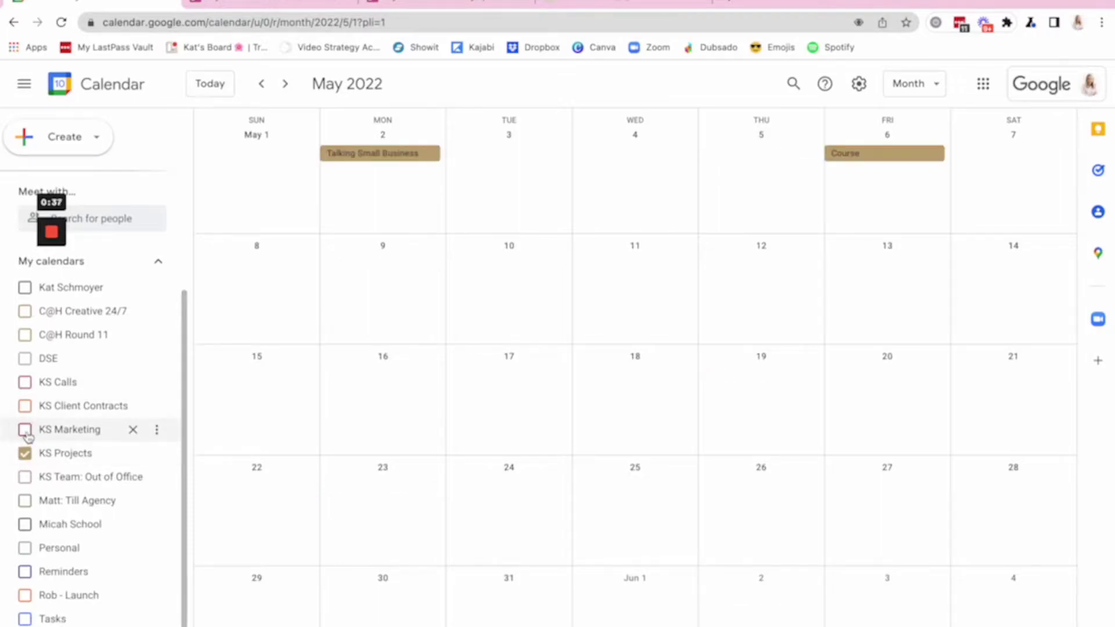
click(25, 430)
click(25, 453)
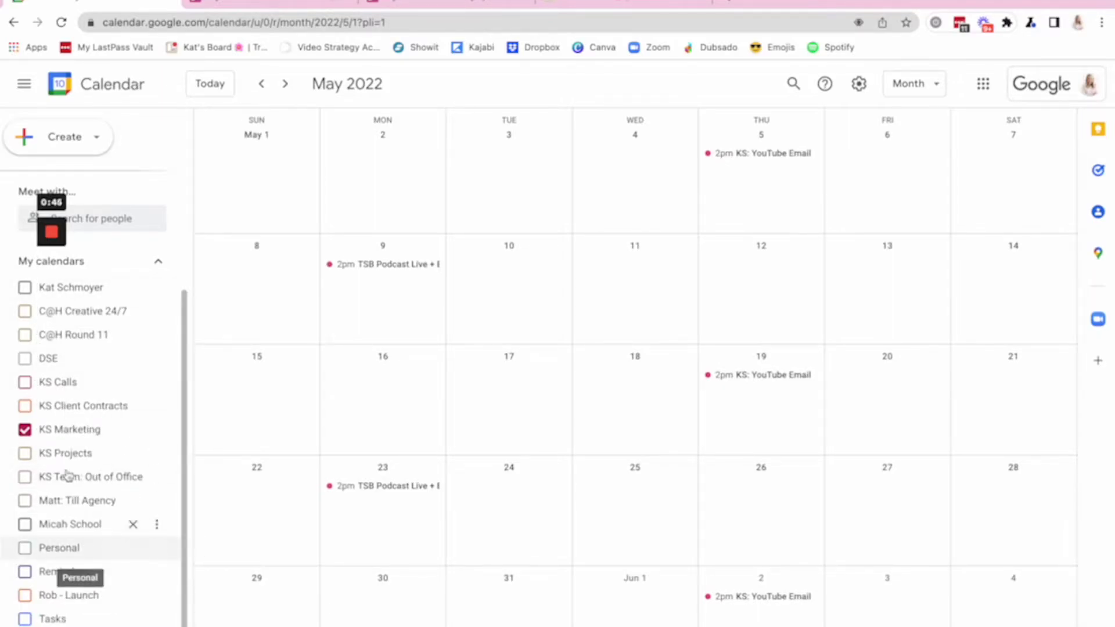
click(25, 382)
click(25, 429)
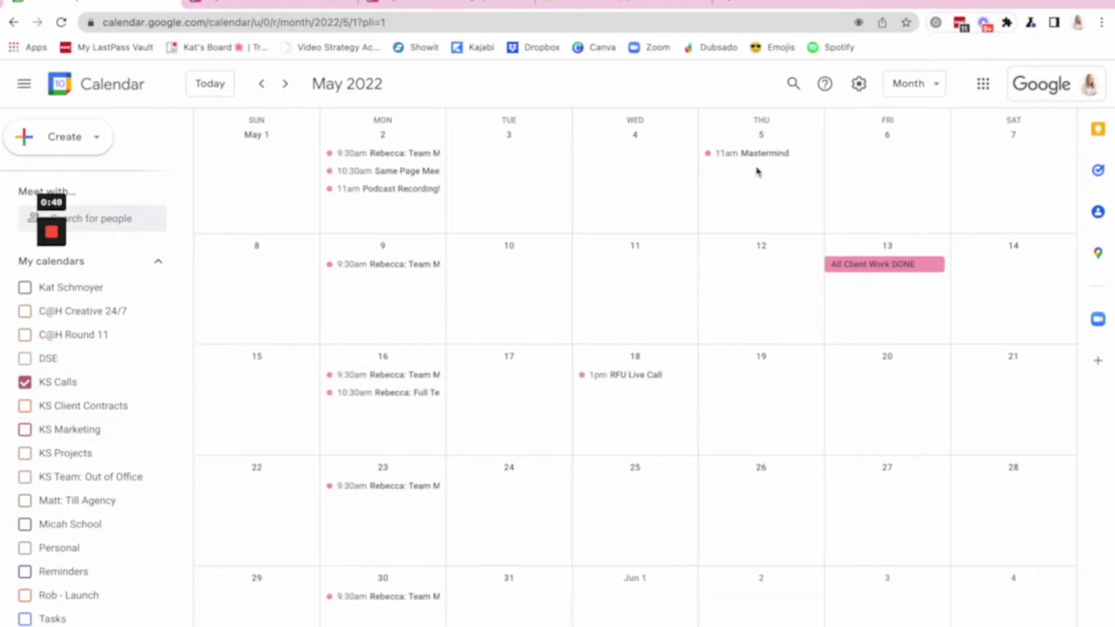
click(751, 271)
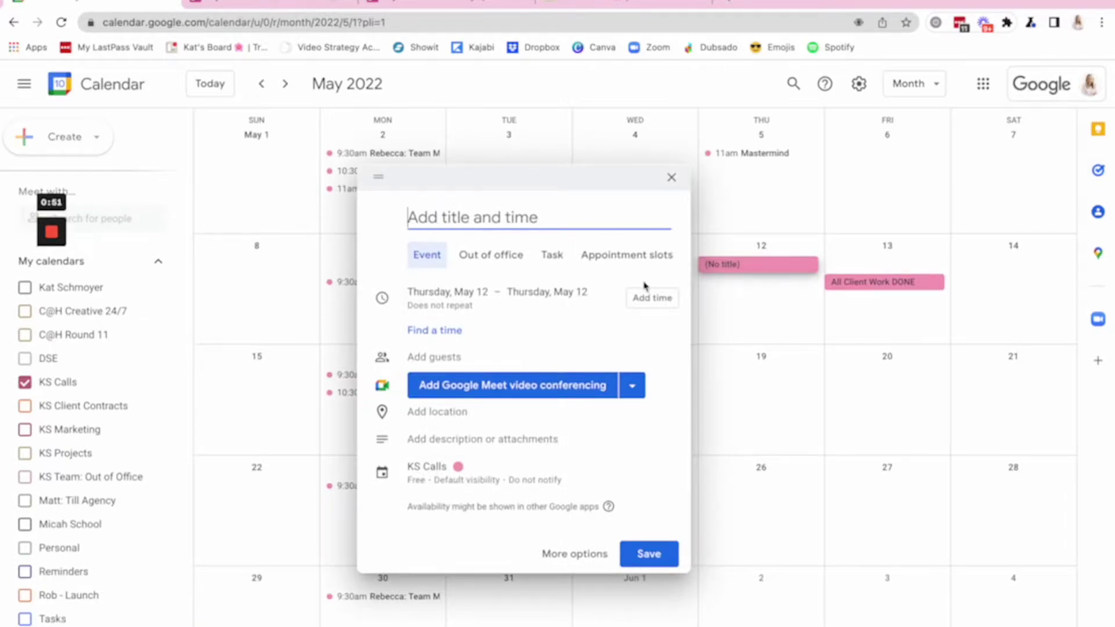
click(635, 388)
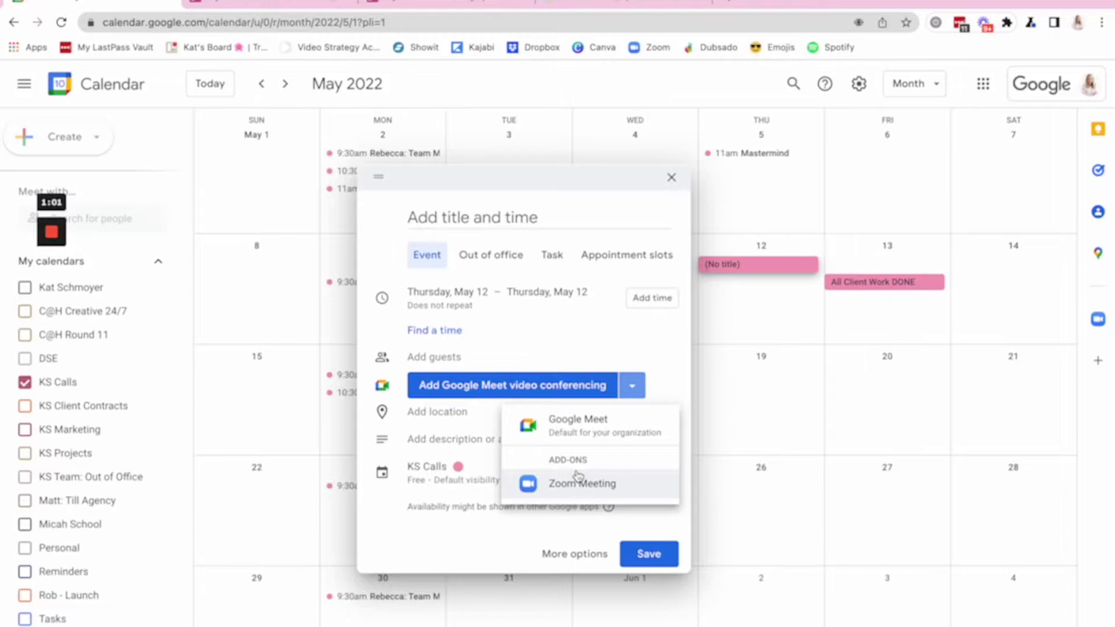
click(668, 175)
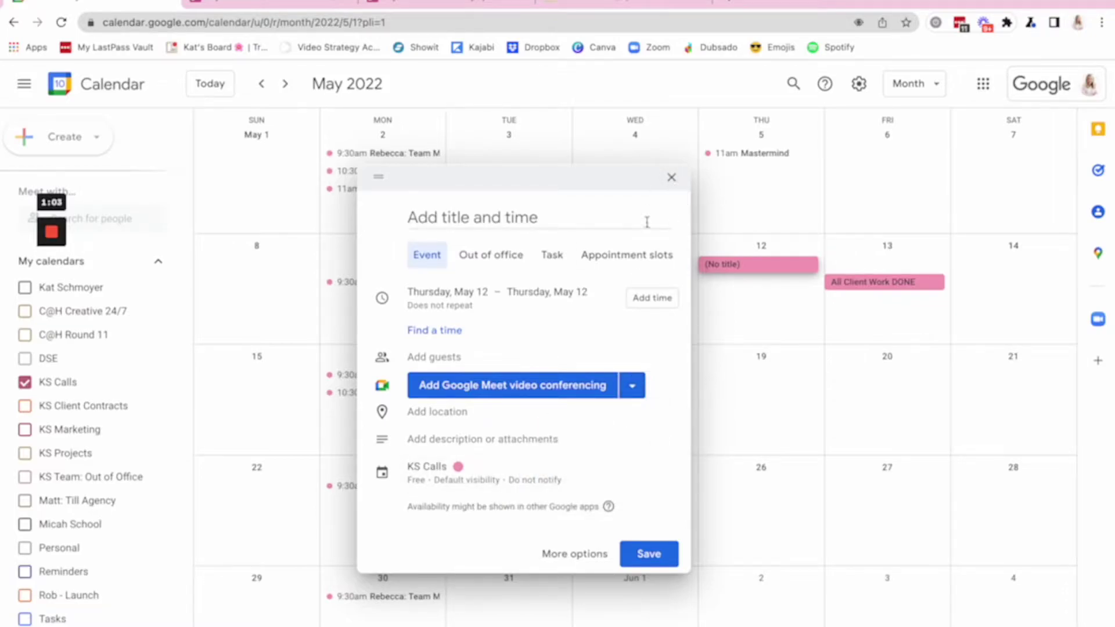
click(671, 178)
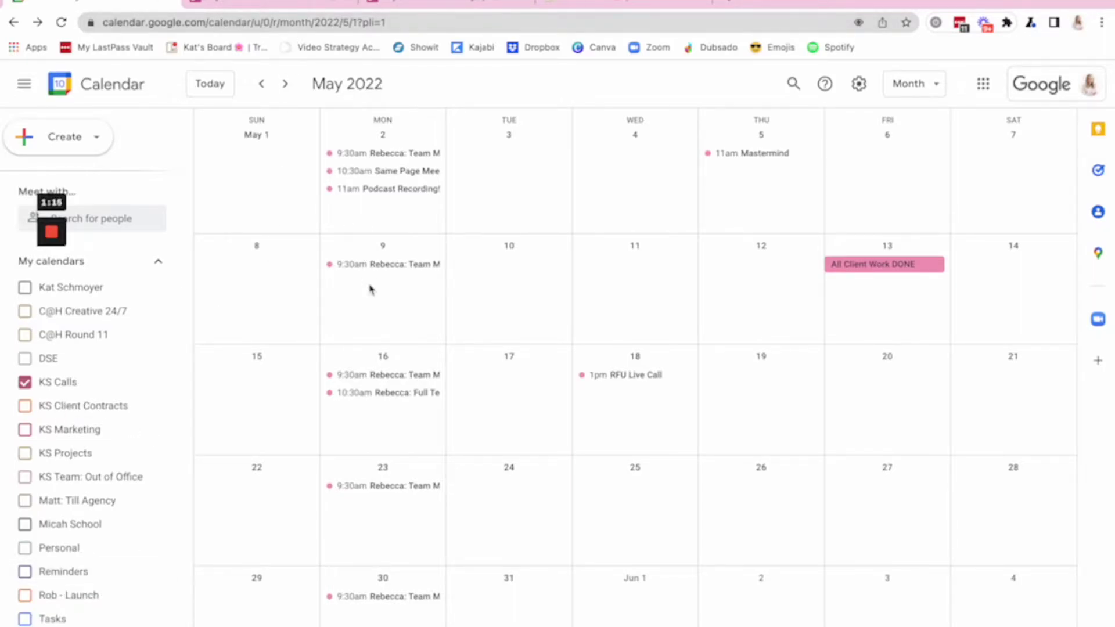
click(268, 3)
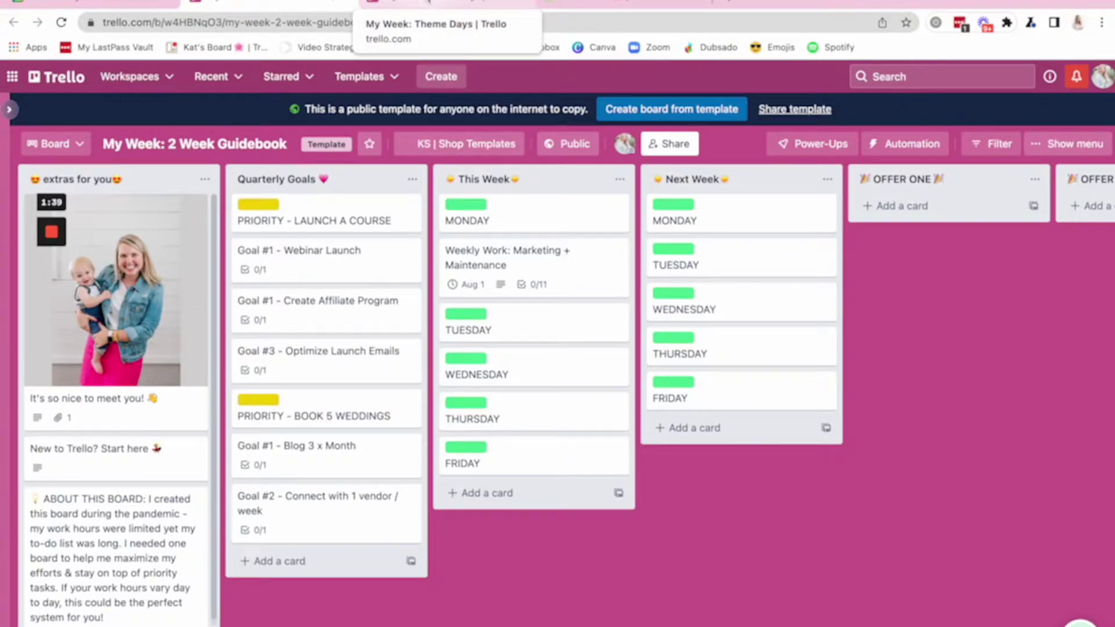
Compare the personal board with My Week: Theme Days, then go back to the 2 Week Guidebook board
click(564, 5)
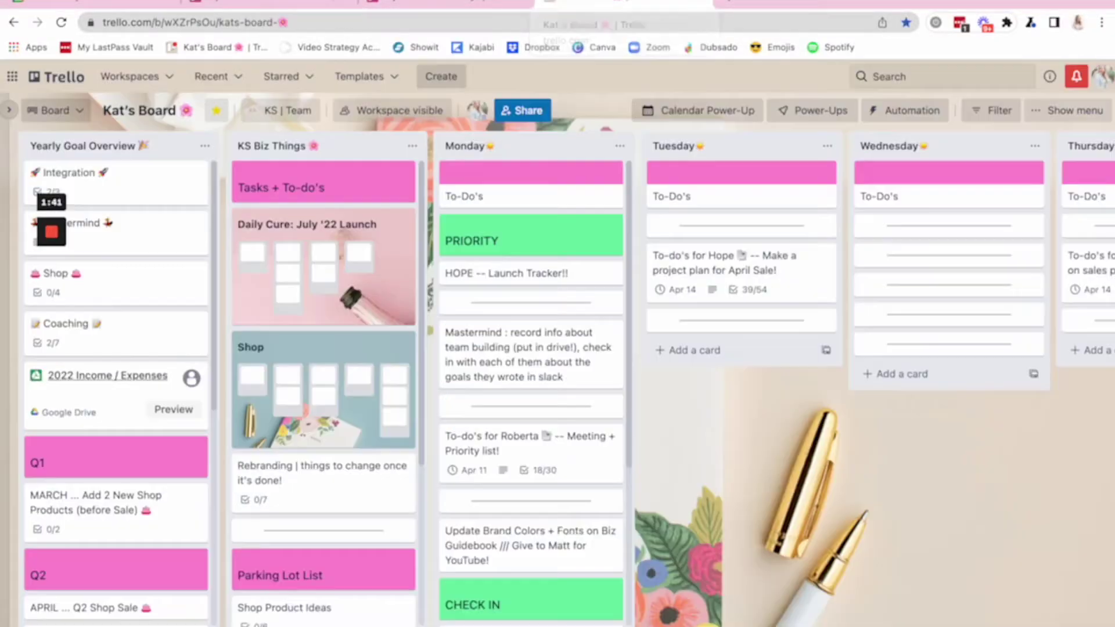
click(464, 5)
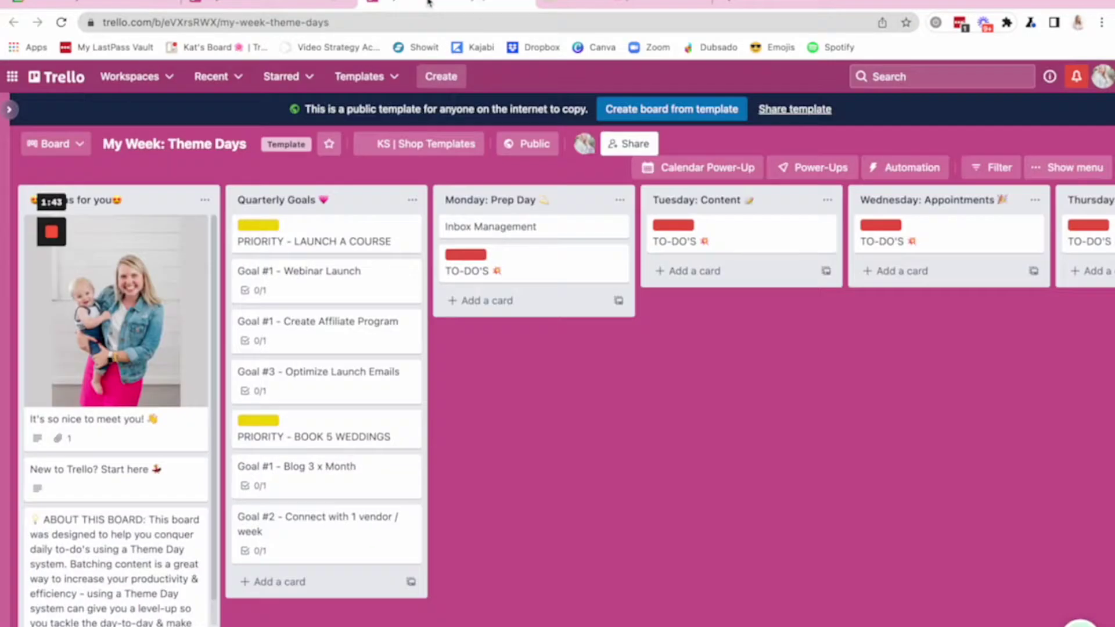
click(584, 6)
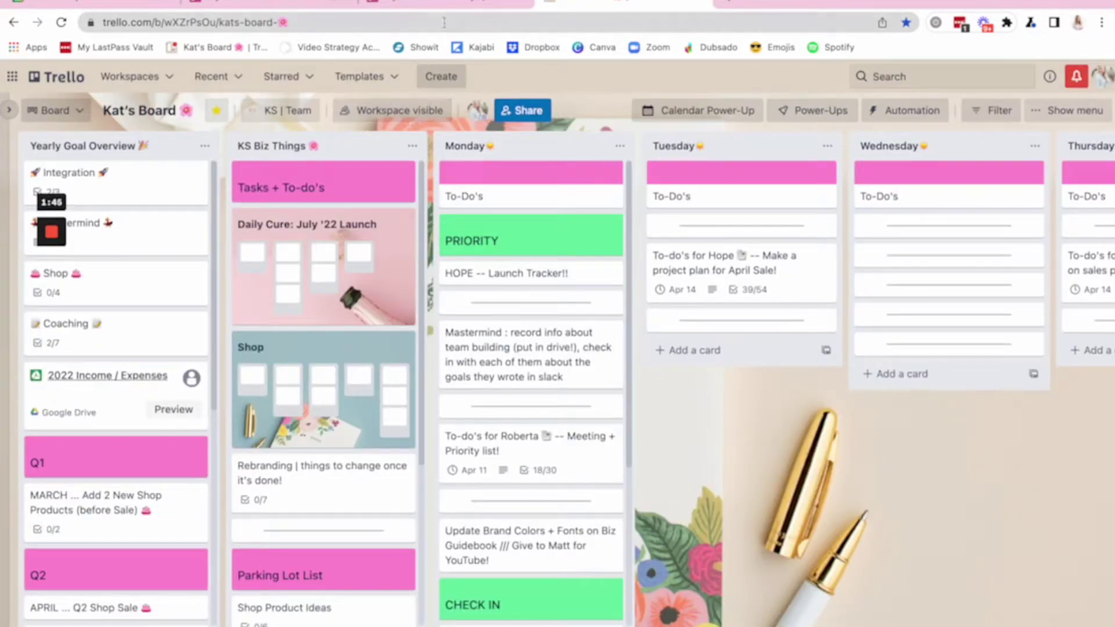
click(444, 5)
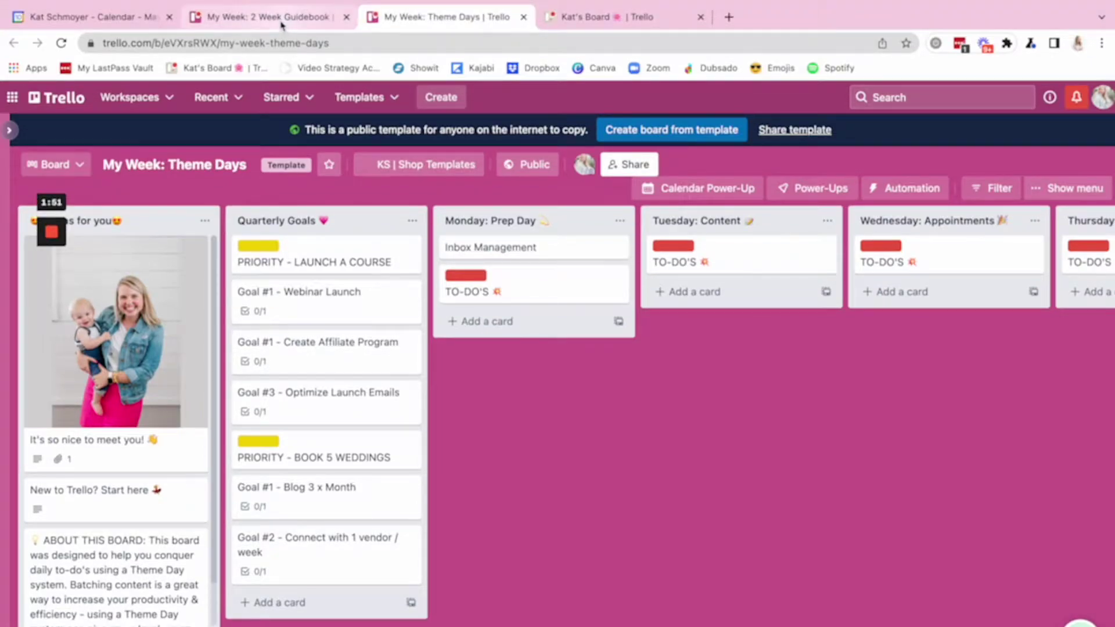
click(287, 4)
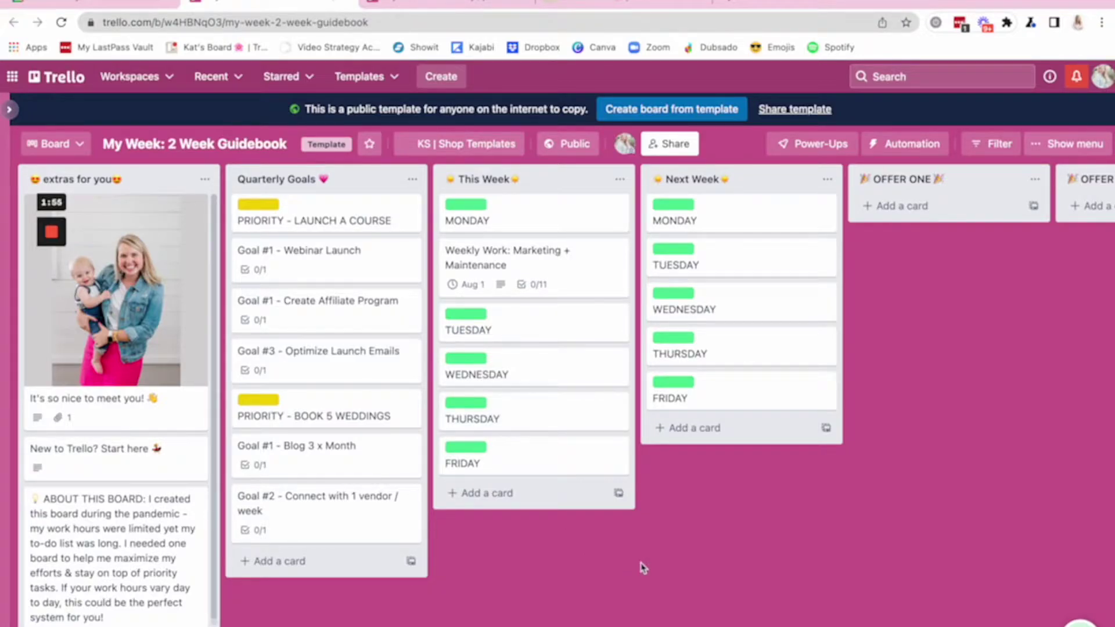
scroll(705, 599, right, 3)
scroll(705, 602, right, 2)
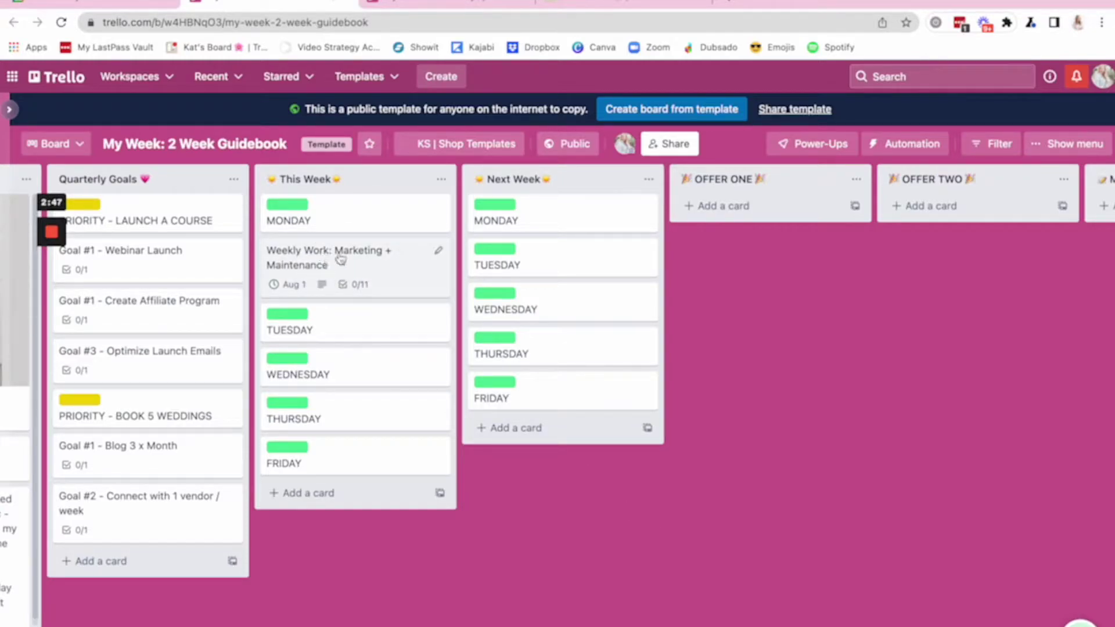
click(341, 260)
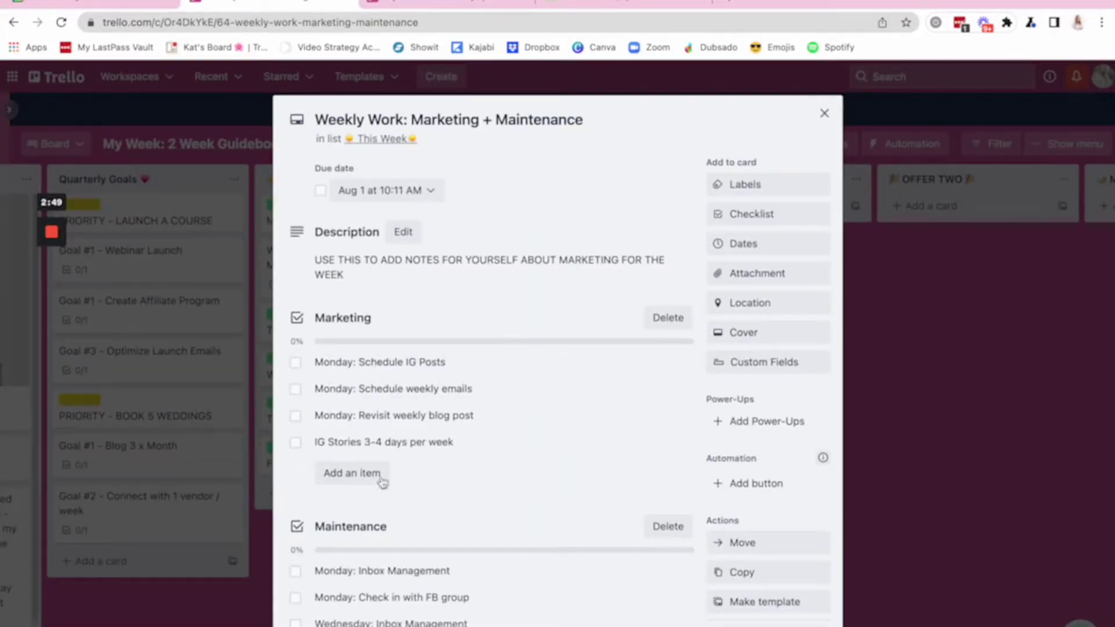
scroll(428, 430, down, 3)
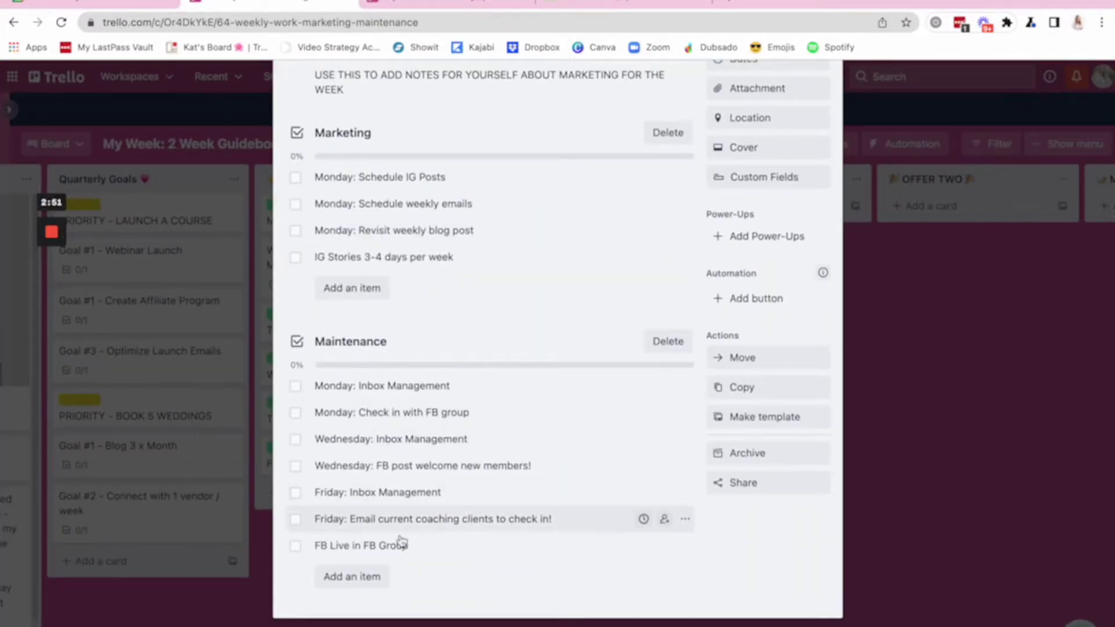
scroll(410, 542, up, 3)
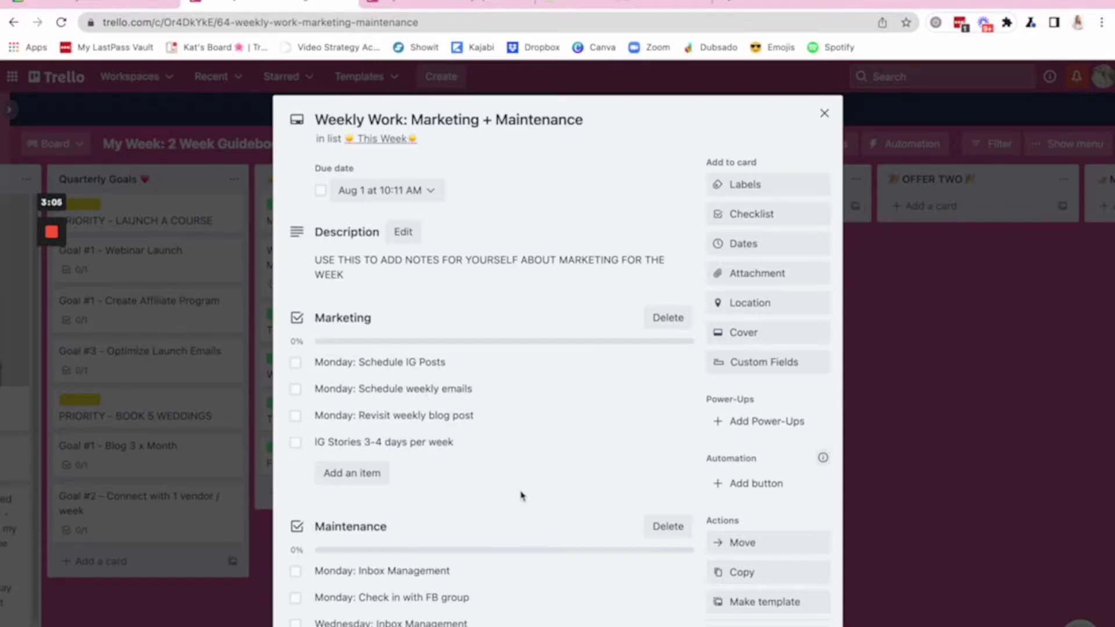
scroll(521, 496, down, 3)
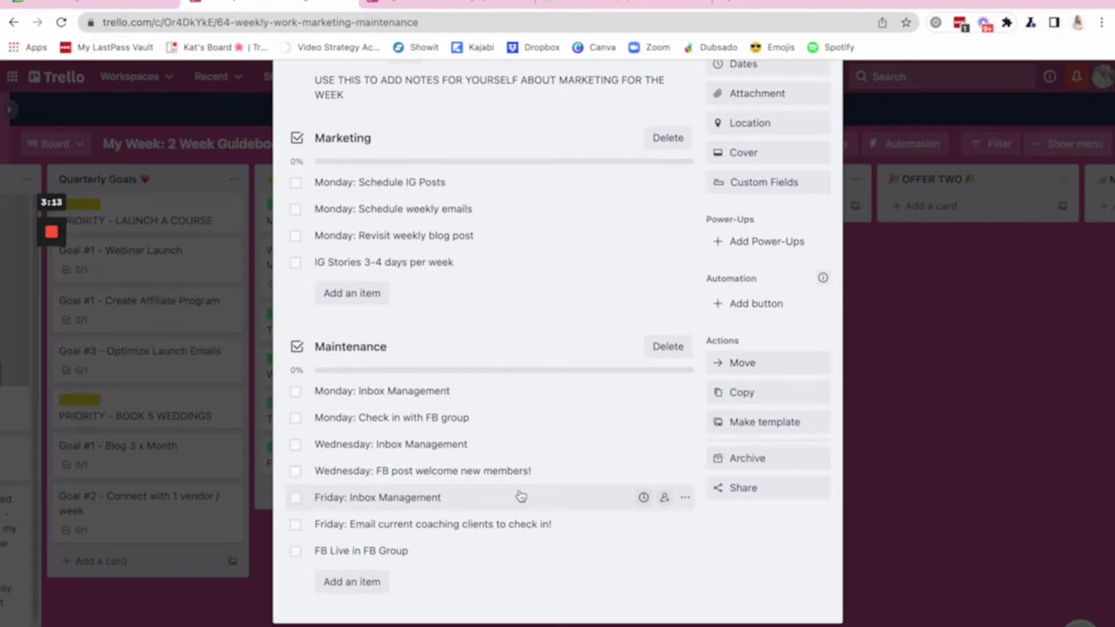
scroll(521, 495, up, 3)
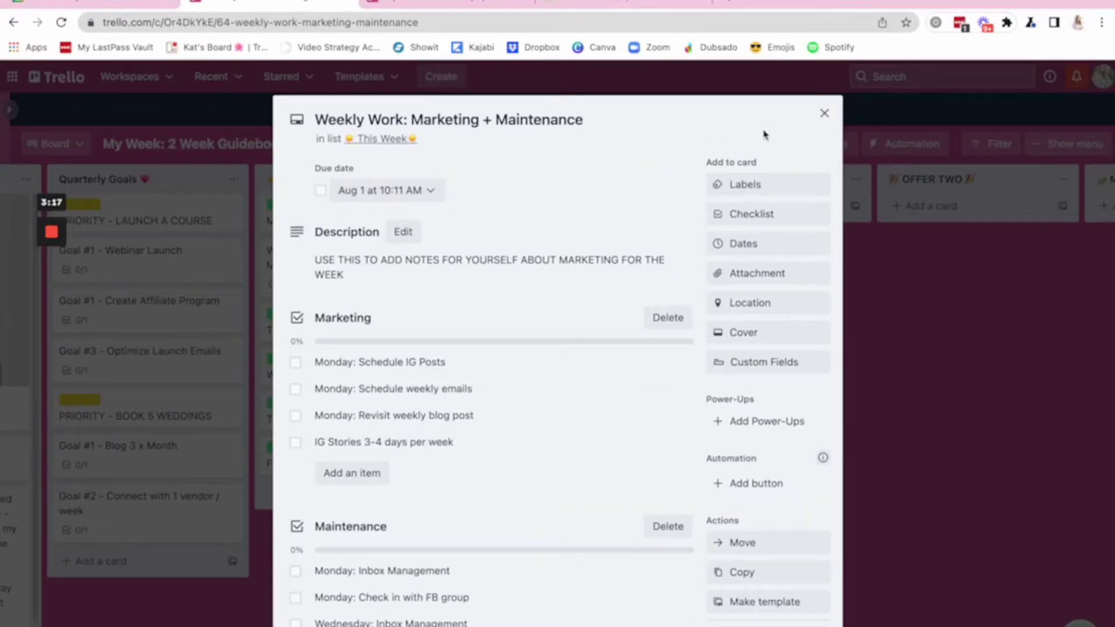
click(825, 113)
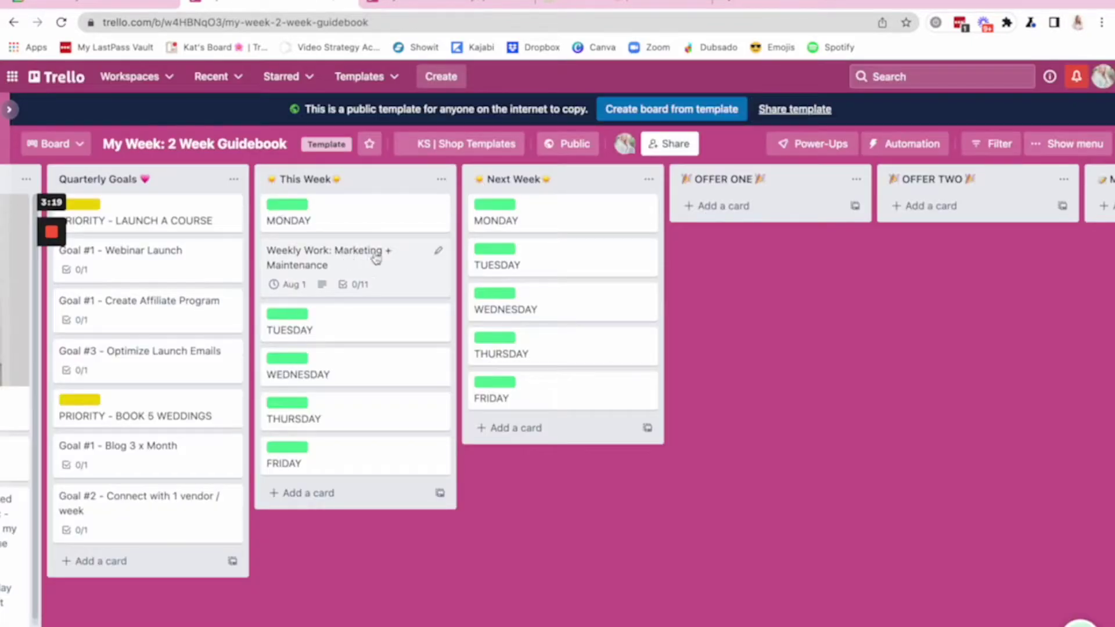
click(300, 258)
click(386, 190)
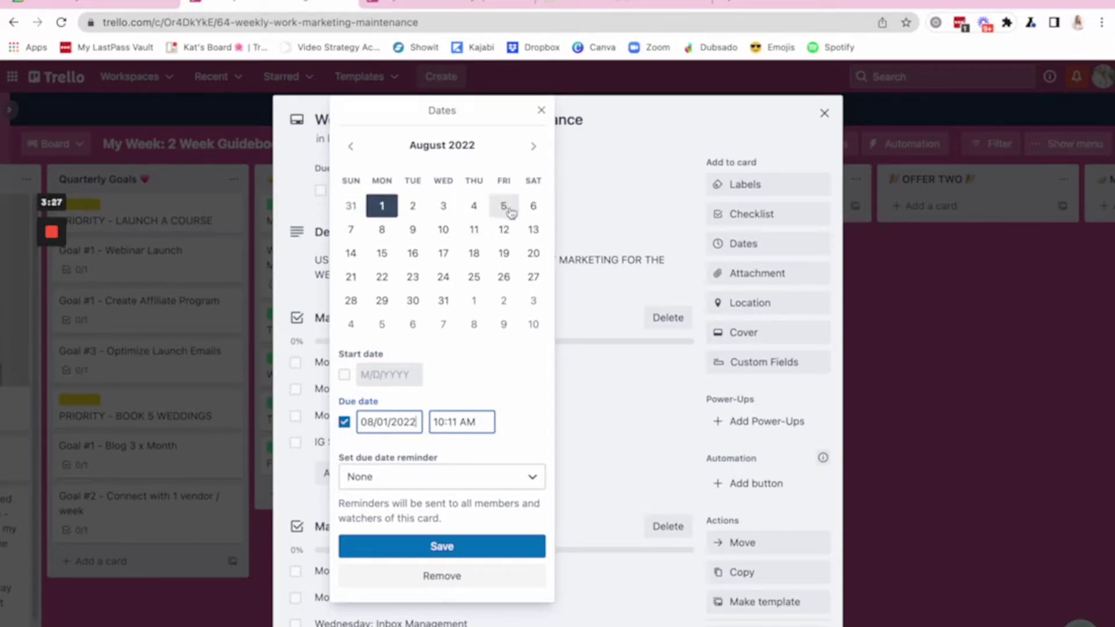
click(384, 233)
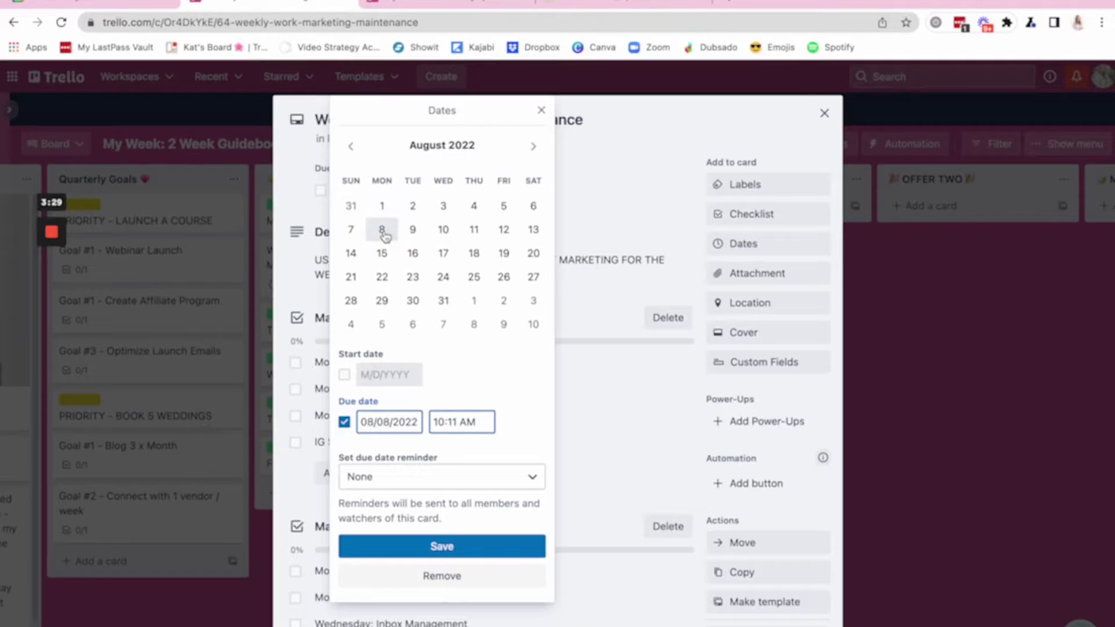
click(382, 207)
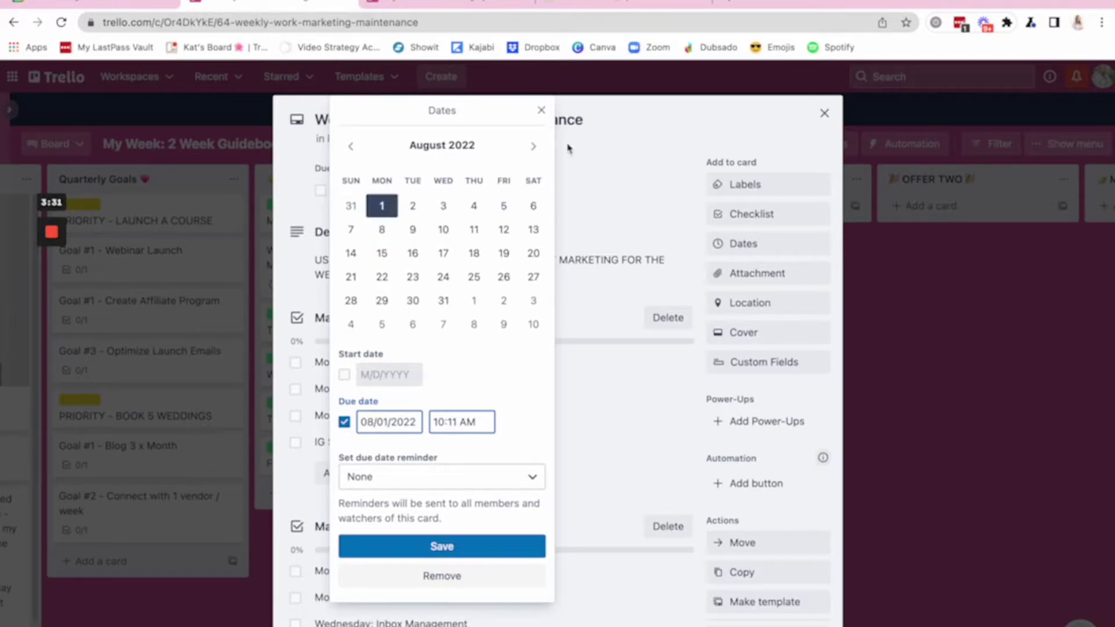
click(541, 110)
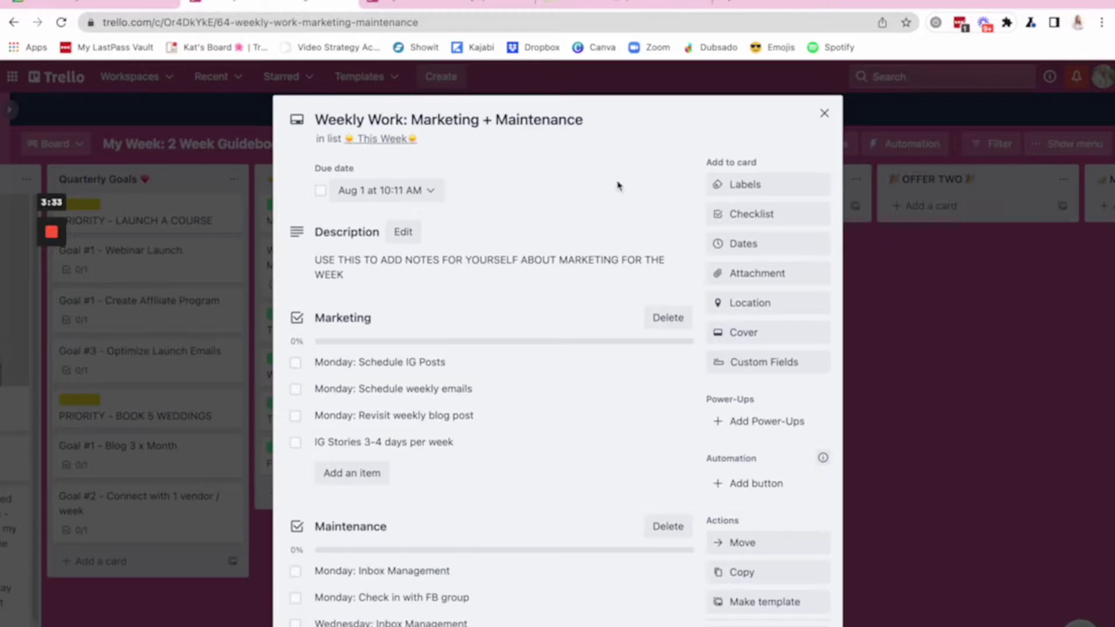
click(824, 114)
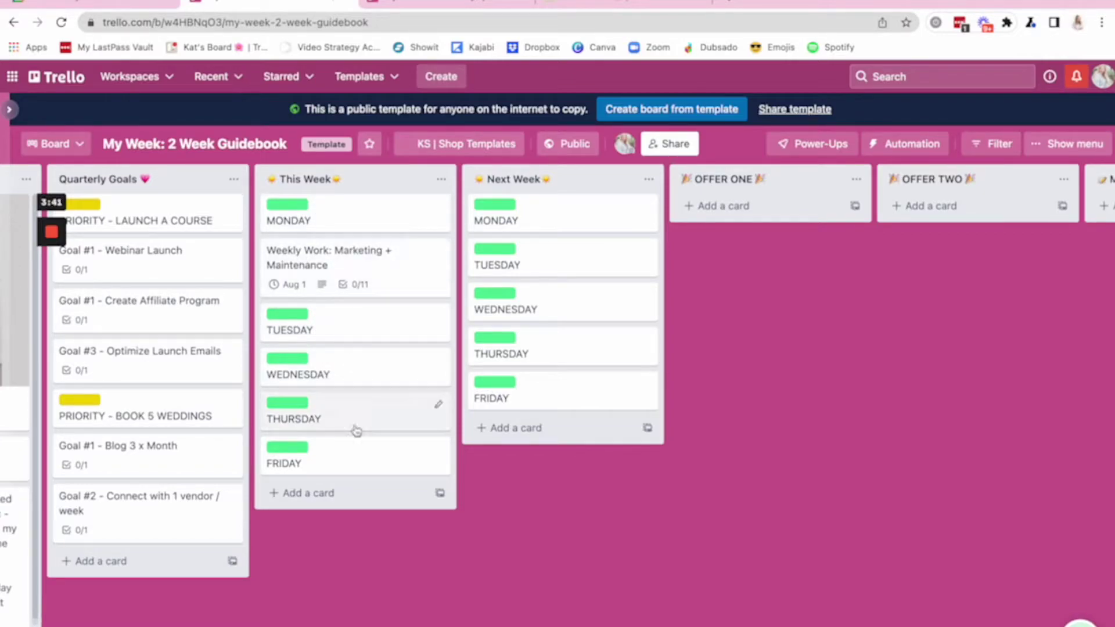
Add a 'Designing for Mae' card to This Week and place it under TUESDAY
click(324, 492)
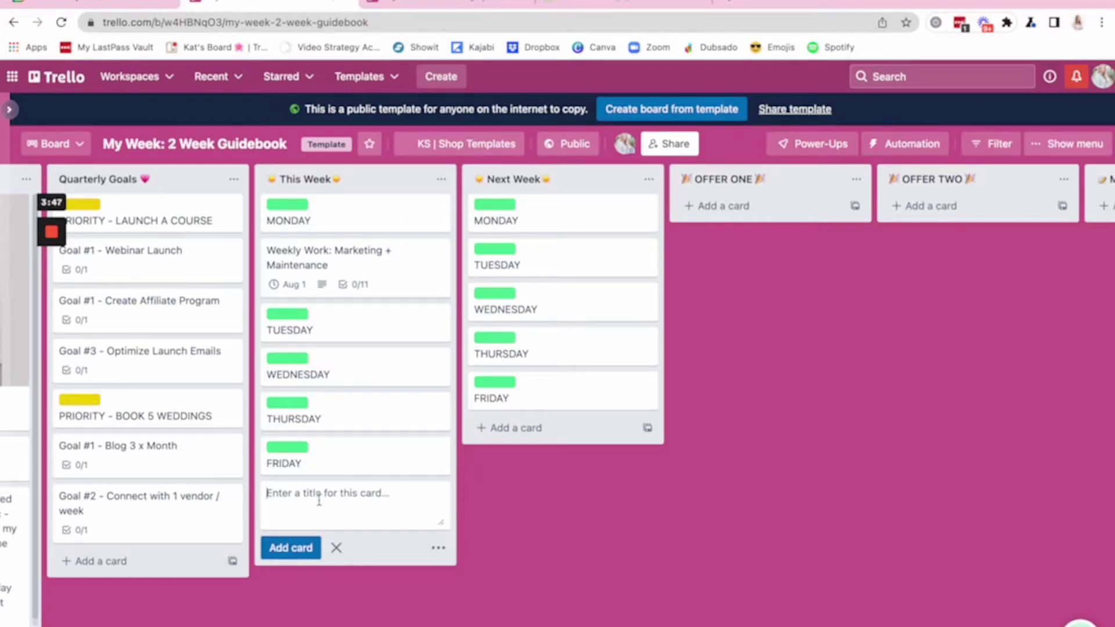
text(Design)
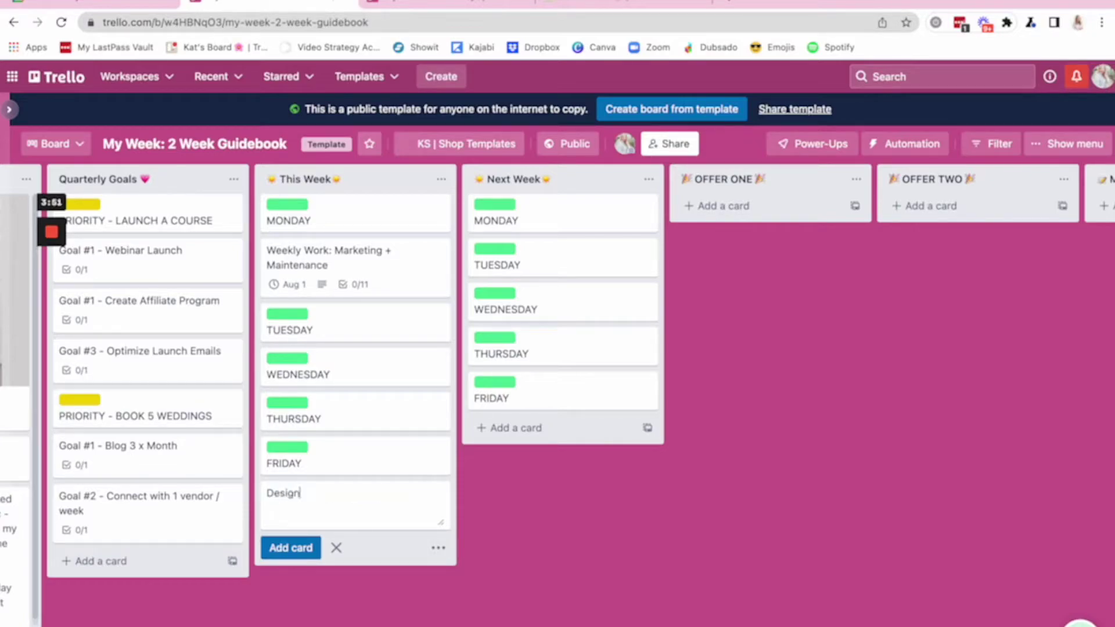
text(ing for Mae)
key(Return)
click(355, 506)
key(Escape)
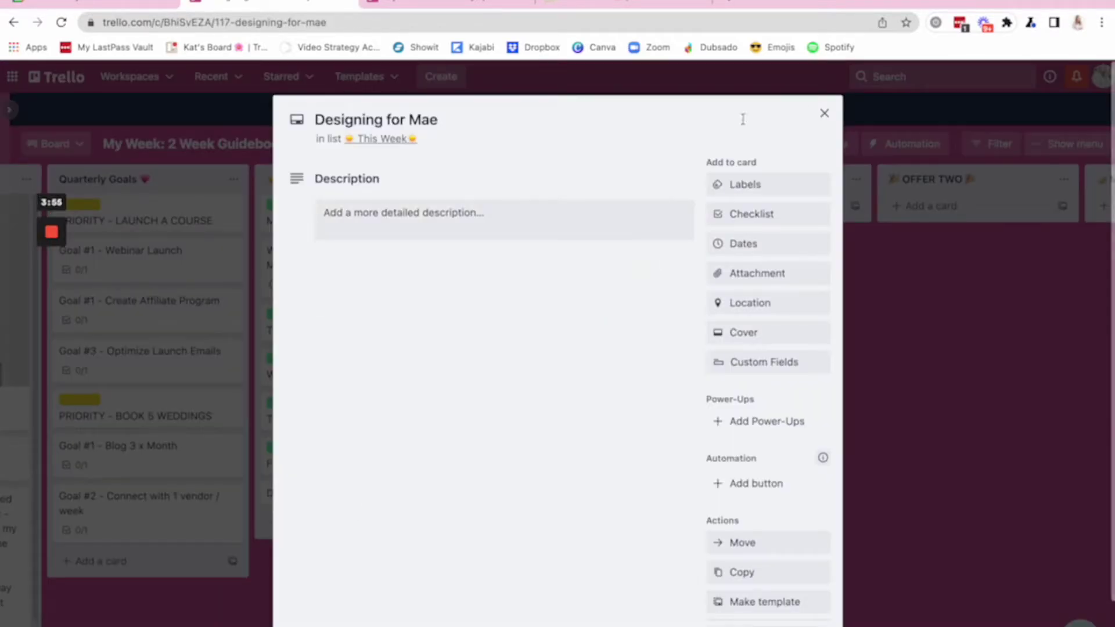
click(824, 113)
drag(332, 507, 356, 354)
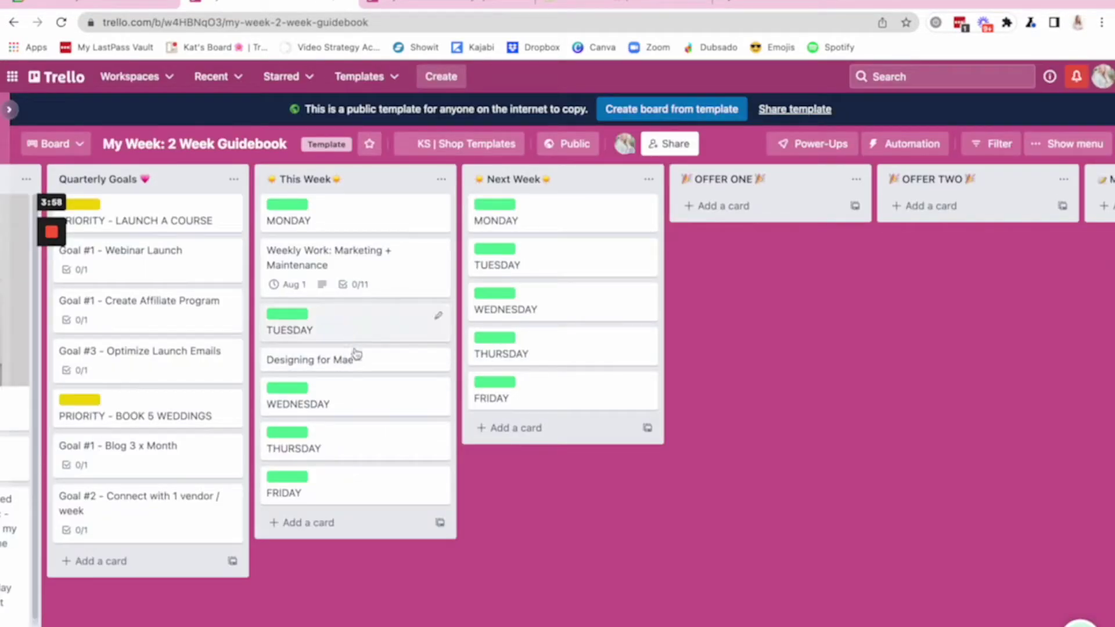
Add a 'Write 2 blogs + schedule emails' card and place it under WEDNESDAY
click(314, 525)
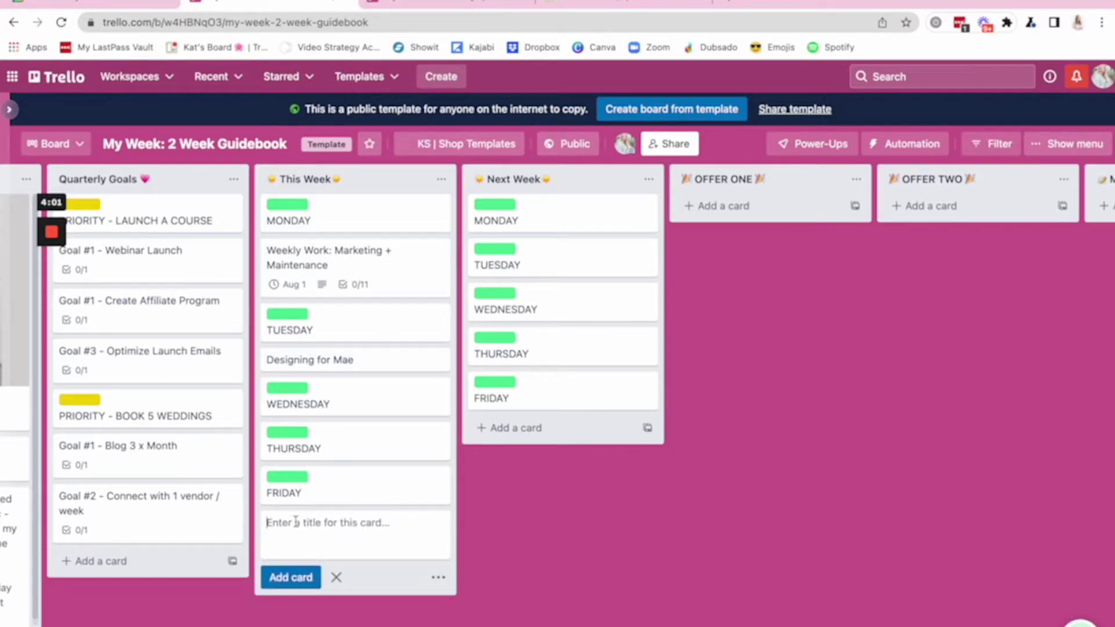
text(Write 2 blog)
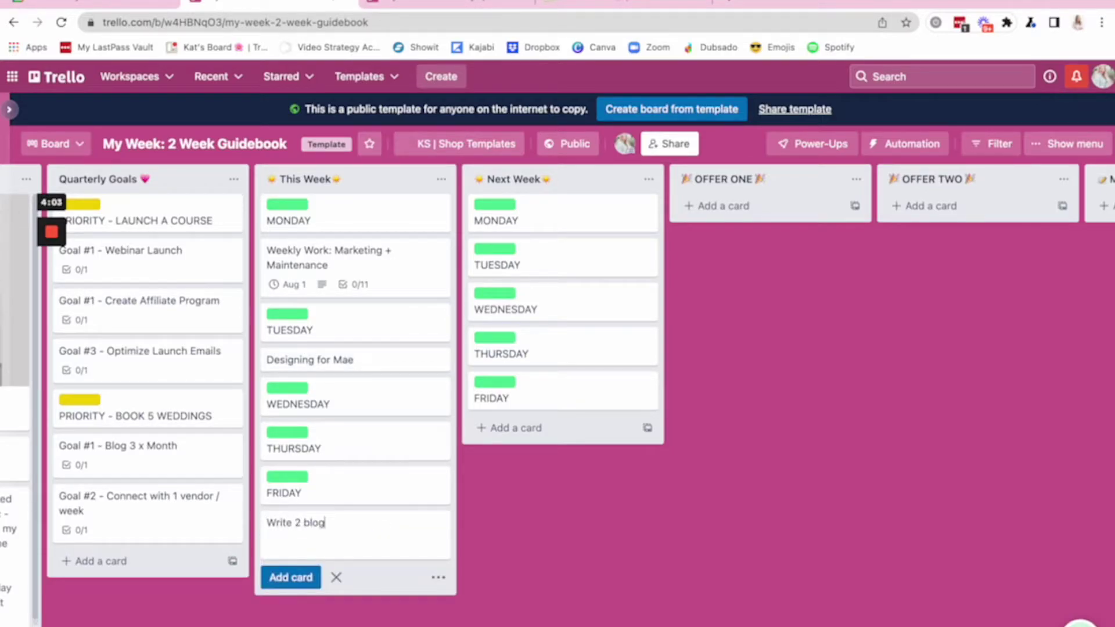
text(s + schedule emails)
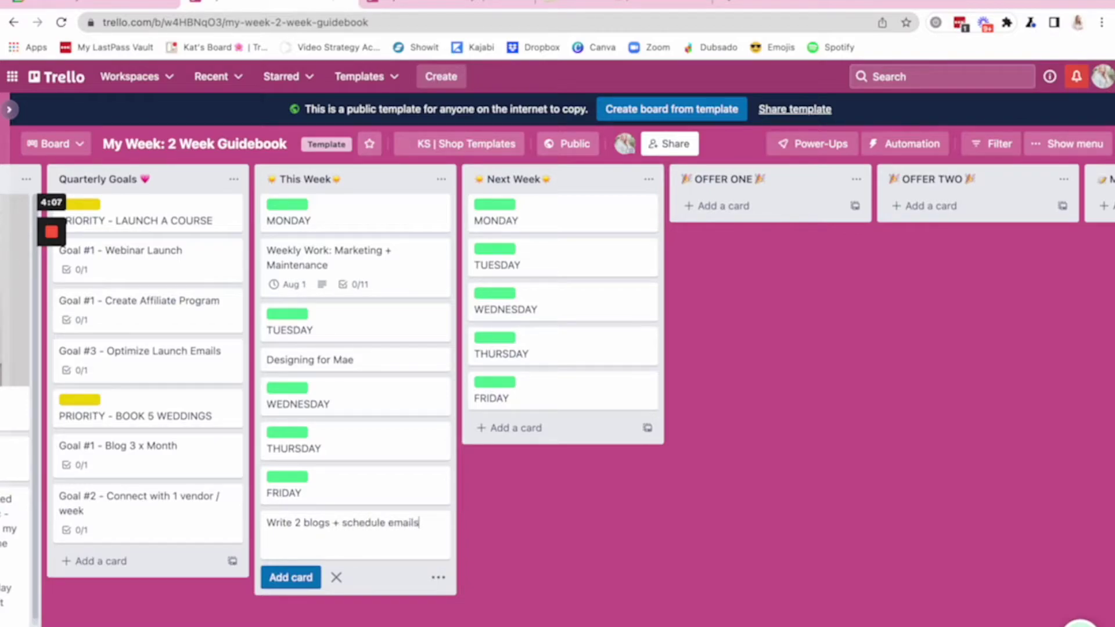
key(Return)
drag(339, 518, 361, 433)
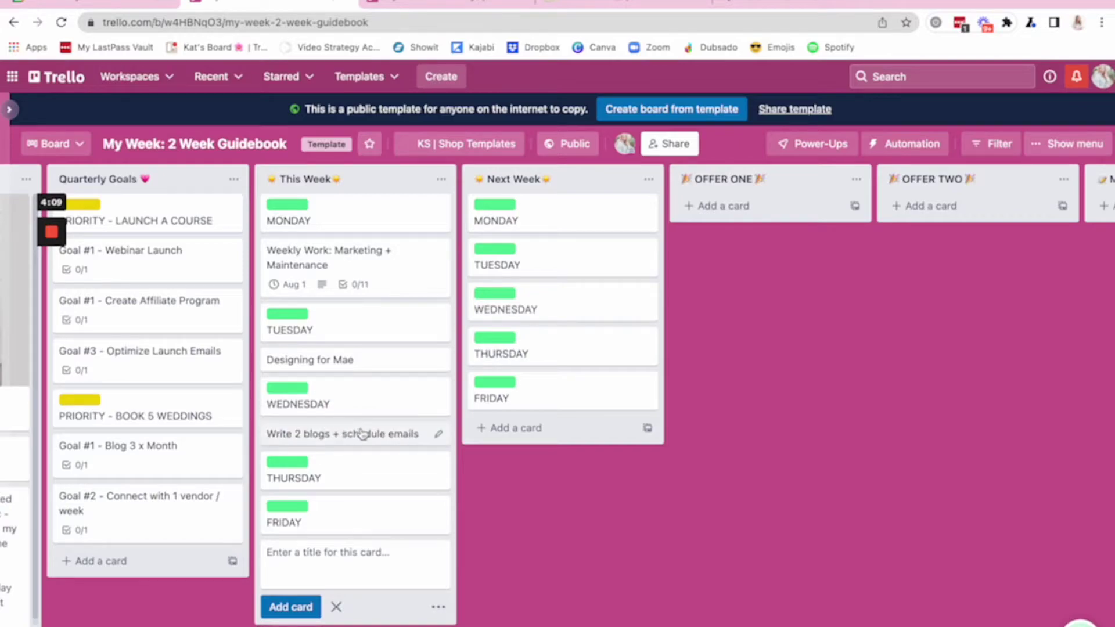
click(338, 606)
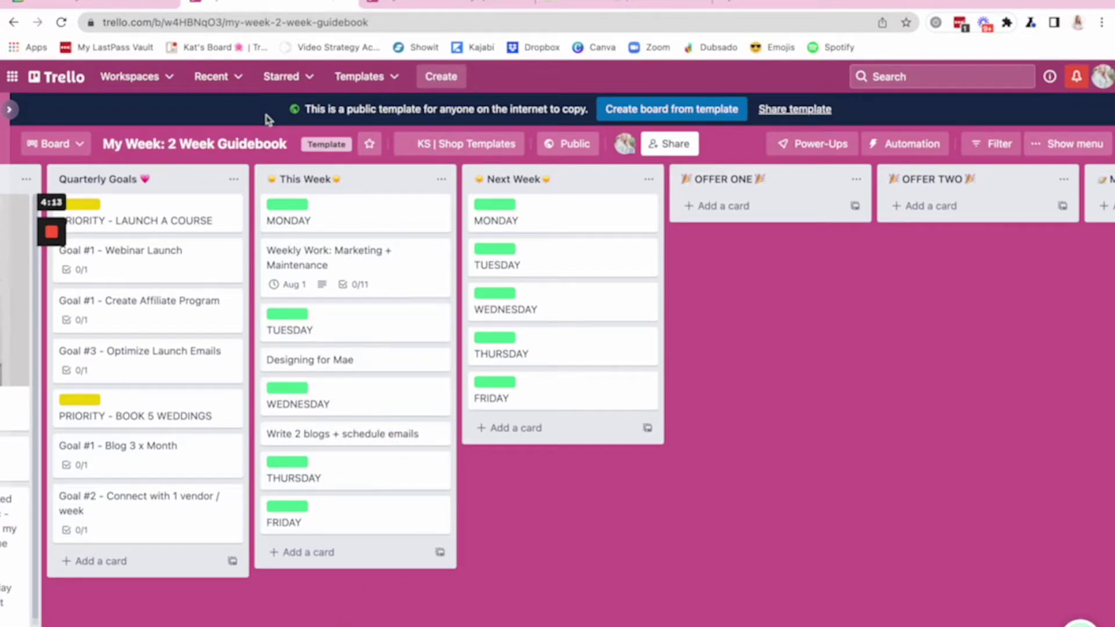
click(118, 5)
click(233, 6)
scroll(418, 291, right, 5)
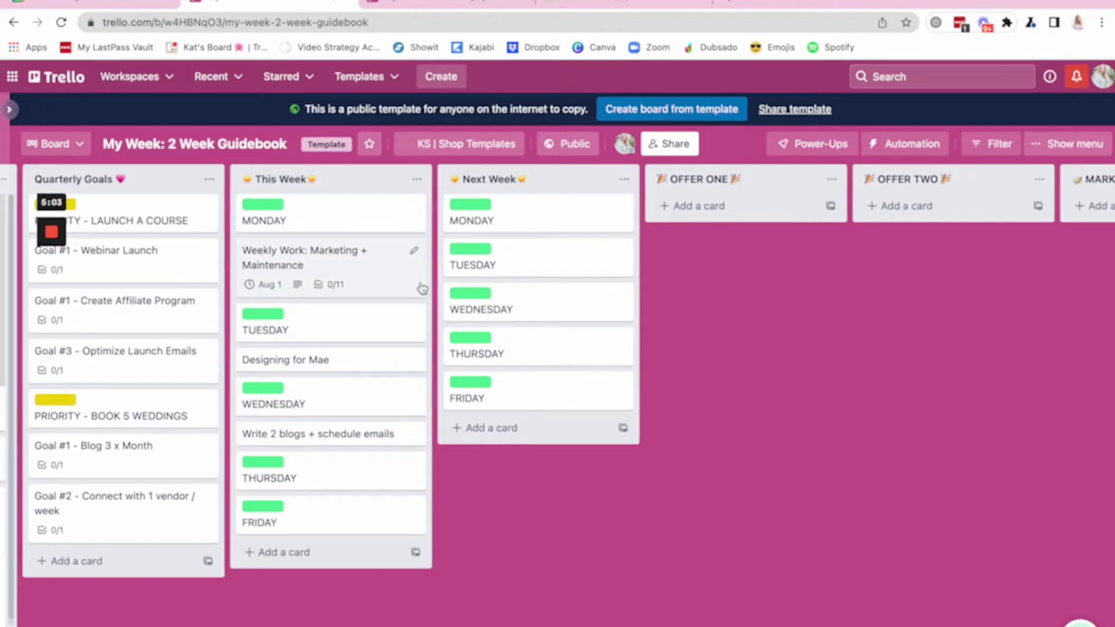
scroll(423, 287, right, 4)
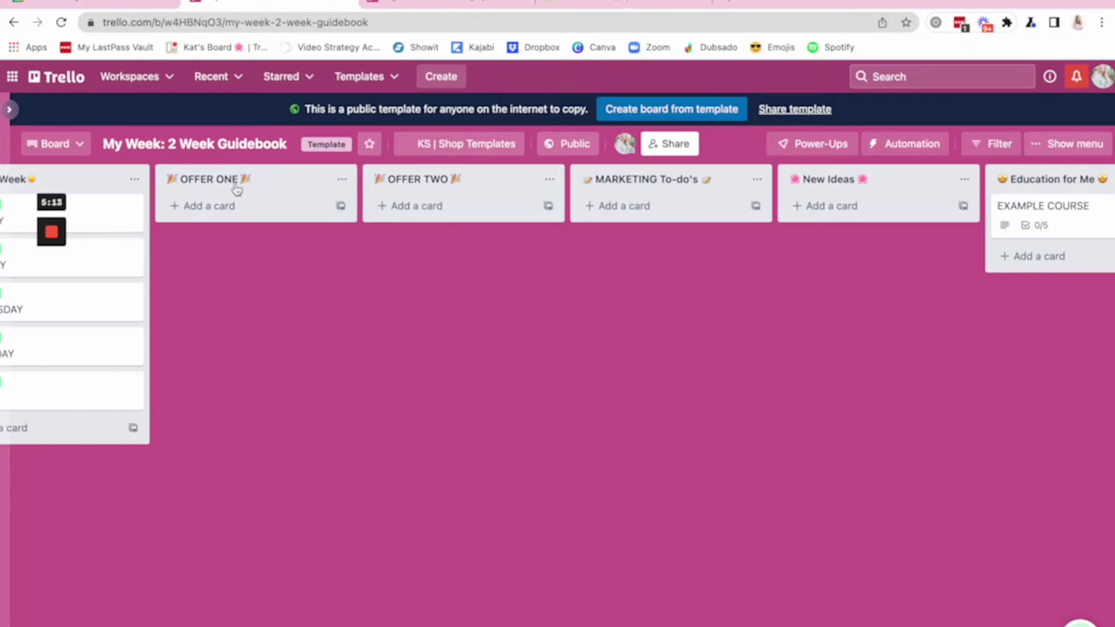
Rename the OFFER ONE list to 'Wedding Planning'
scroll(381, 337, left, 3)
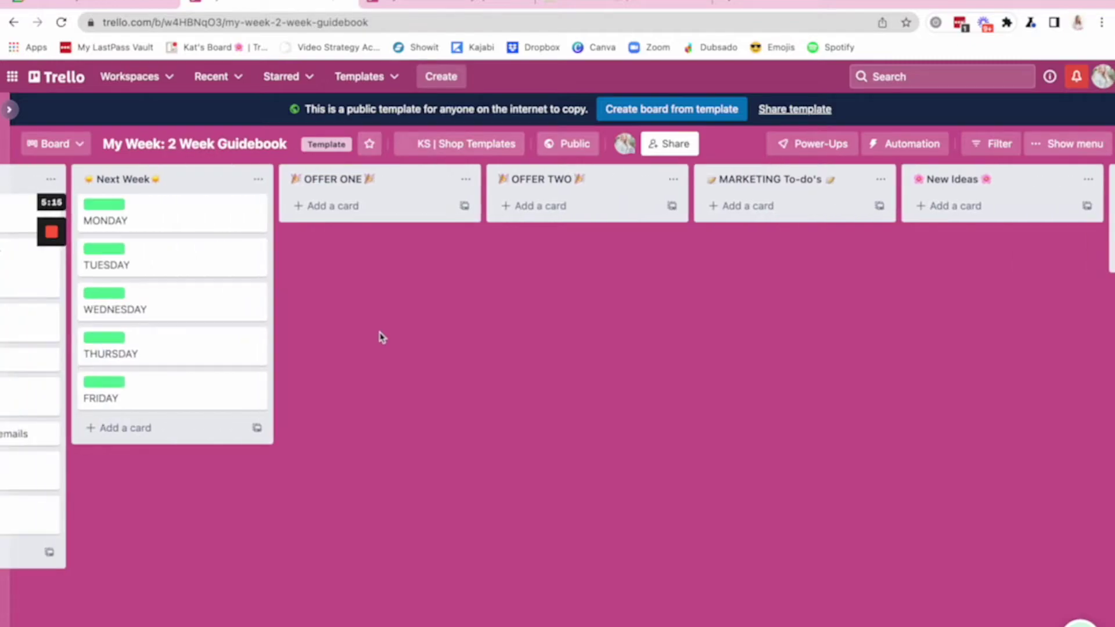
click(325, 179)
click(363, 180)
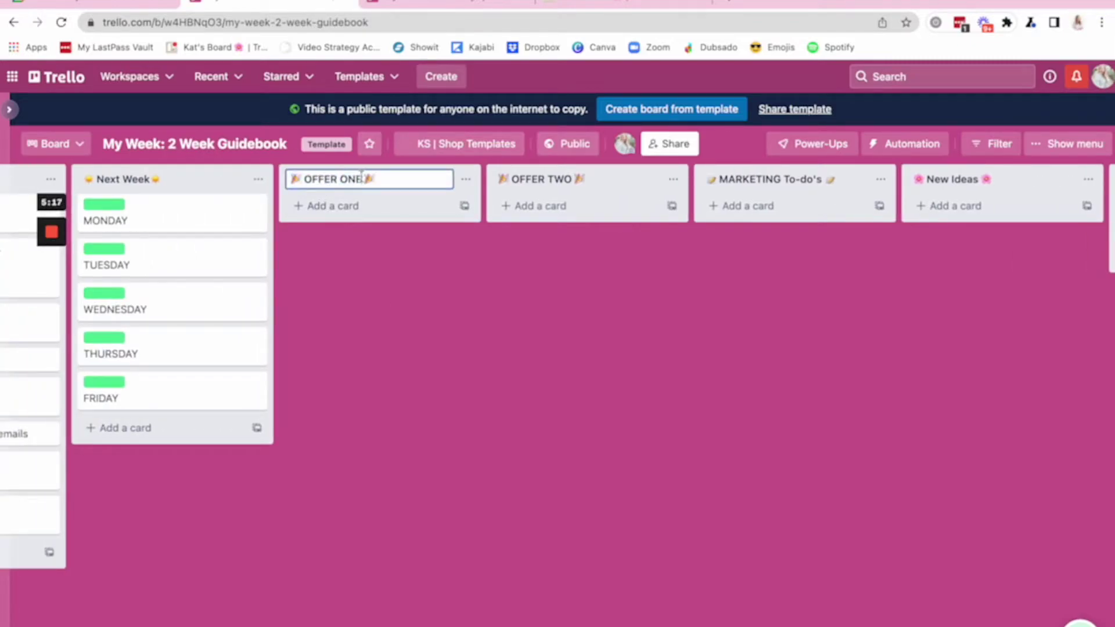
drag(364, 179, 305, 176)
text(Wedding Pl)
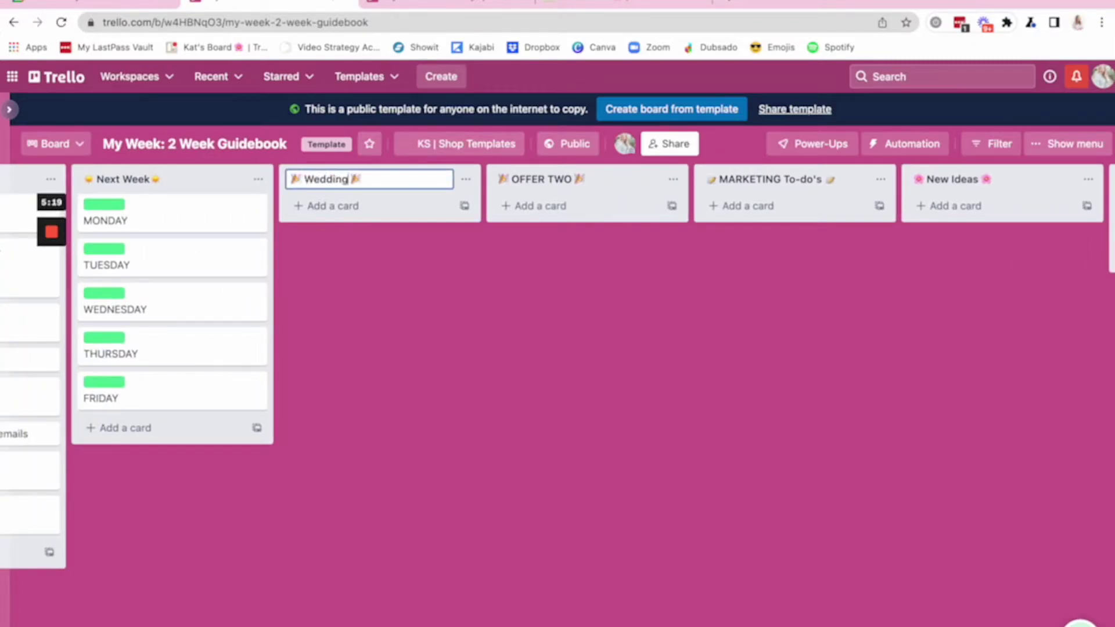
text(anning)
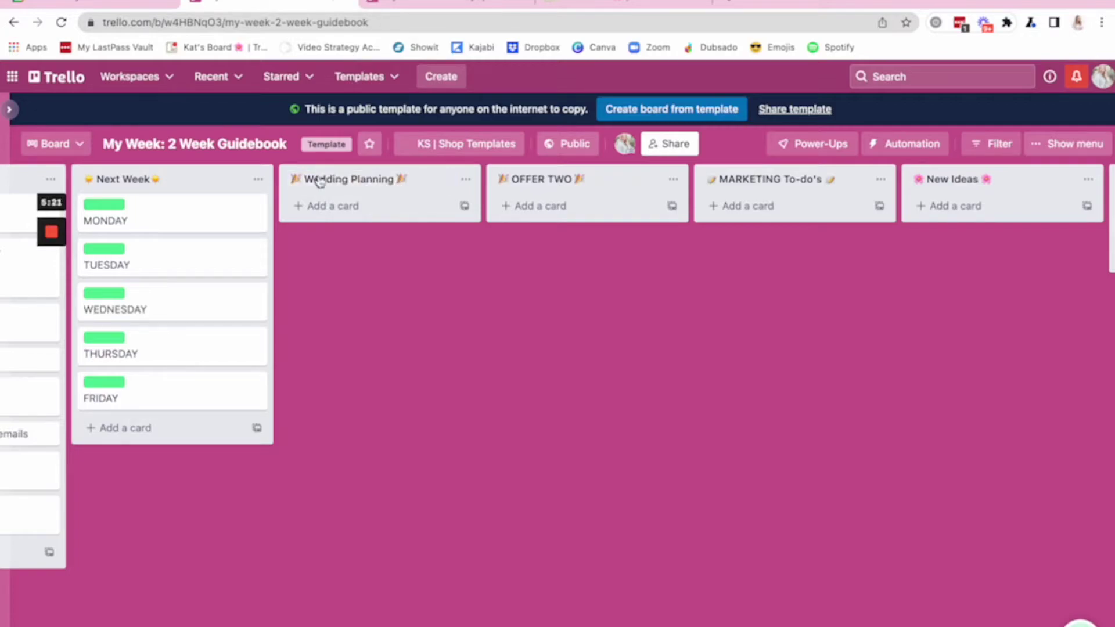
Replace the OFFER TWO list title, starting to type 'CO' for Coaching
click(552, 179)
drag(573, 179, 513, 179)
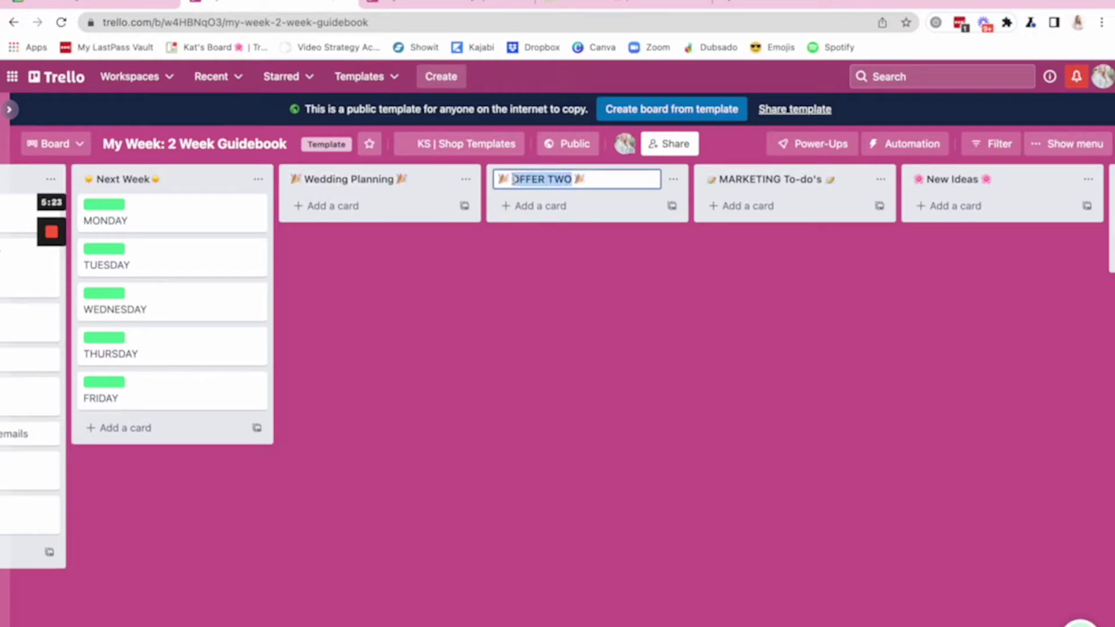
key(BackSpace)
text(COACHING)
key(BackSpace)
key(BackSpace)
key(BackSpace)
key(BackSpace)
key(BackSpace)
key(BackSpace)
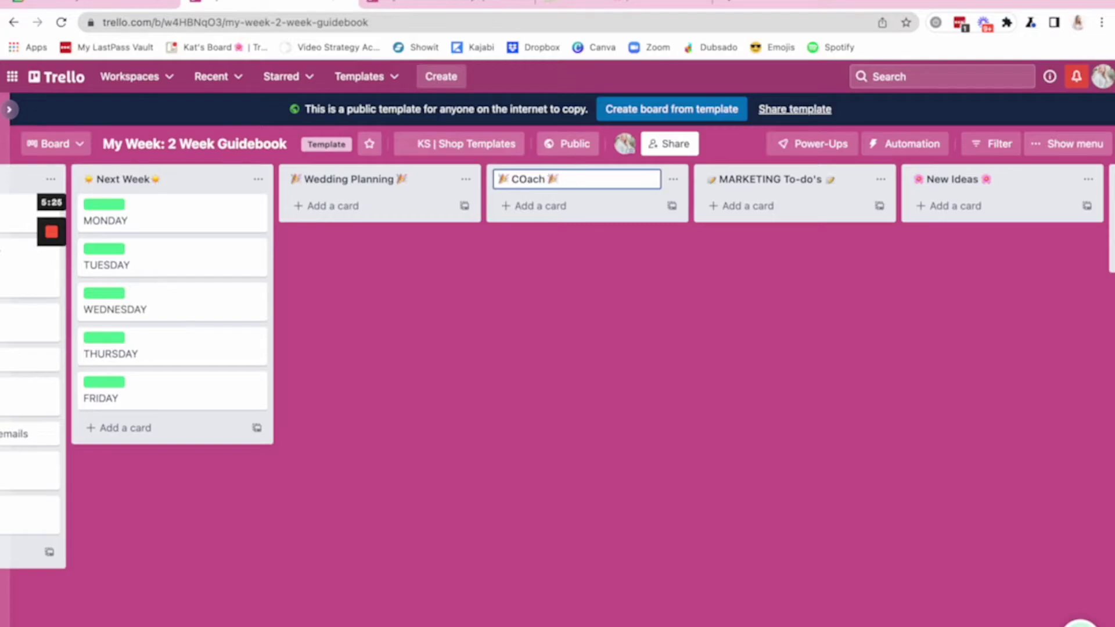
Finish the second list title as 'Coaching' and save it
key(BackSpace)
text(oaching)
key(Return)
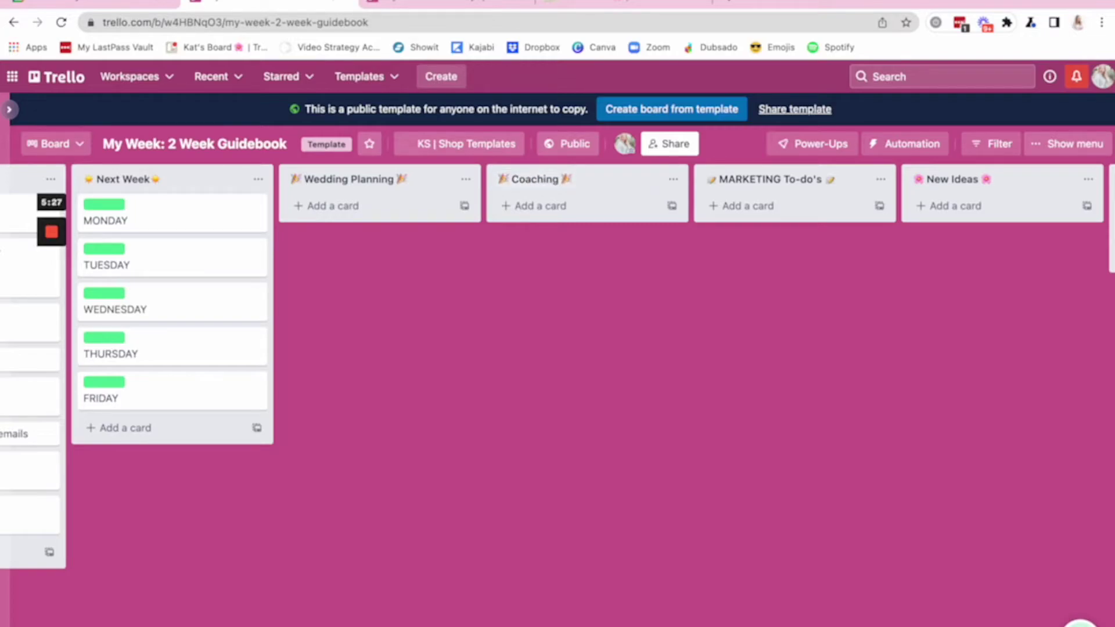
click(322, 209)
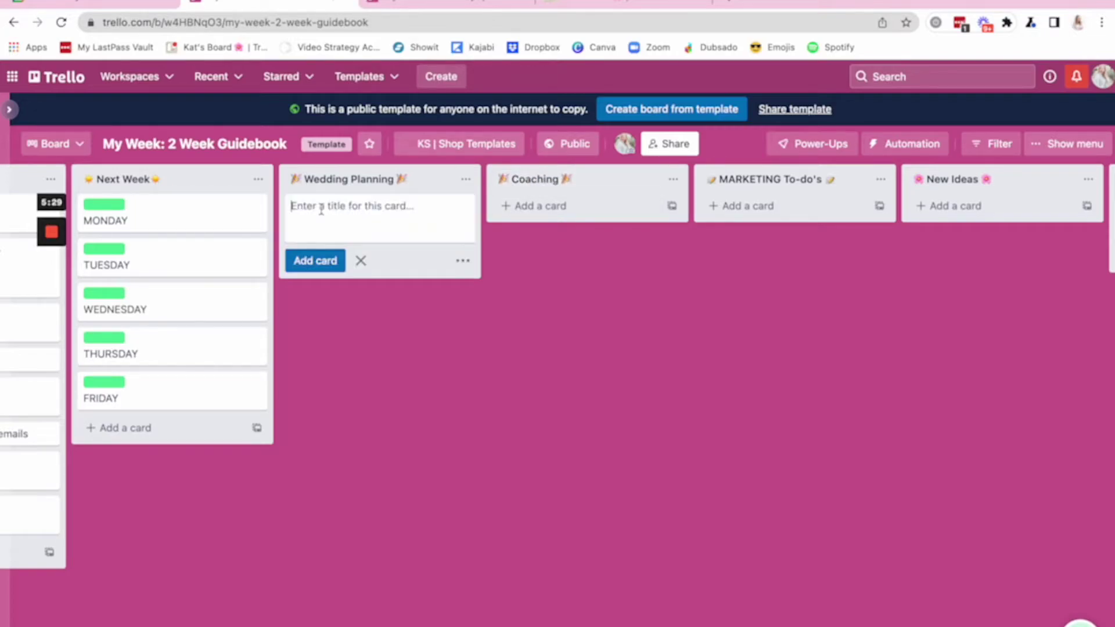
click(361, 261)
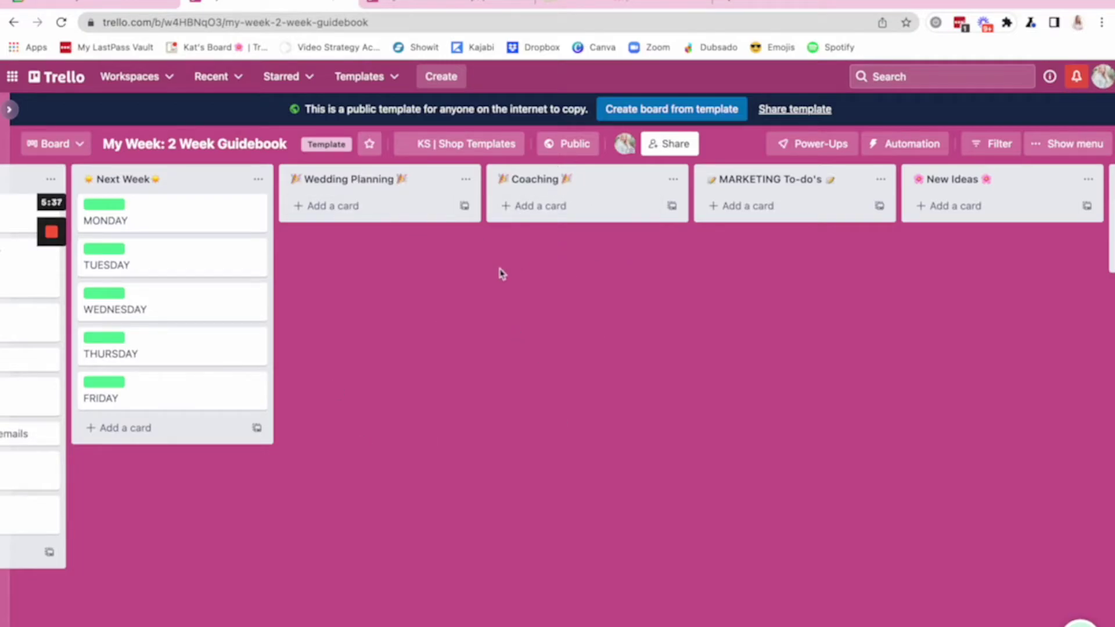
Open the EXAMPLE COURSE card in the Education for Me list
scroll(448, 370, left, 5)
scroll(448, 370, right, 1)
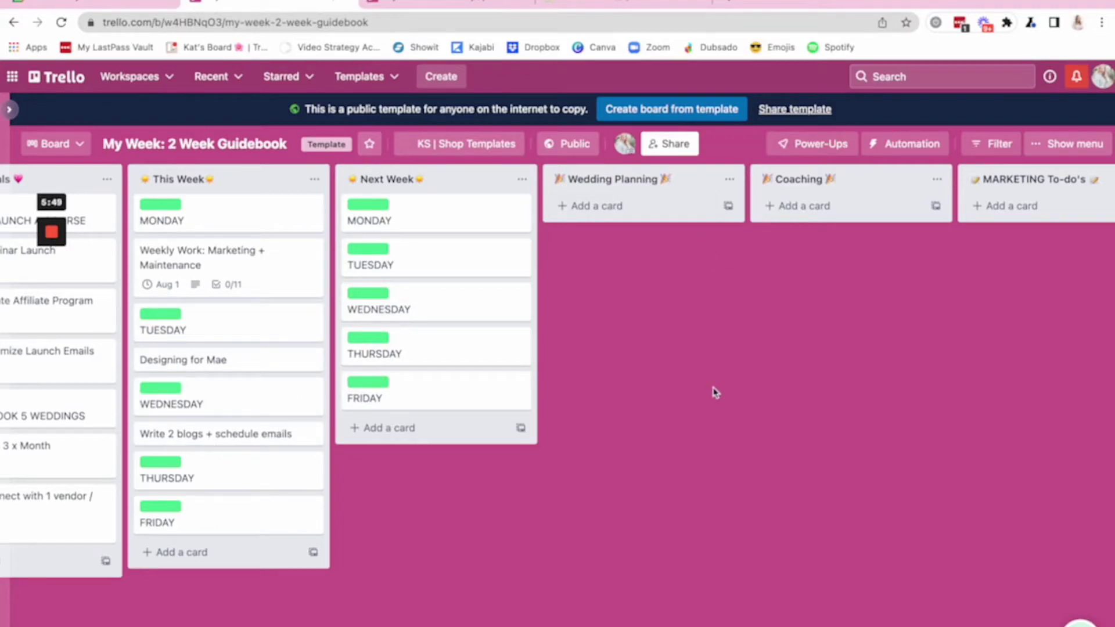
scroll(716, 393, right, 10)
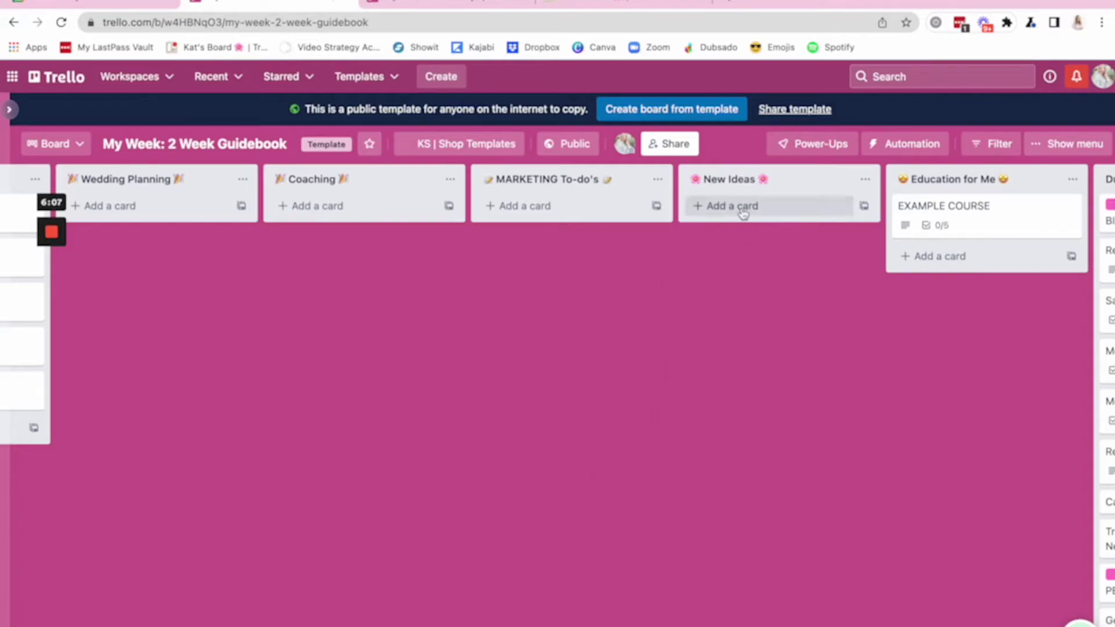
scroll(763, 298, right, 3)
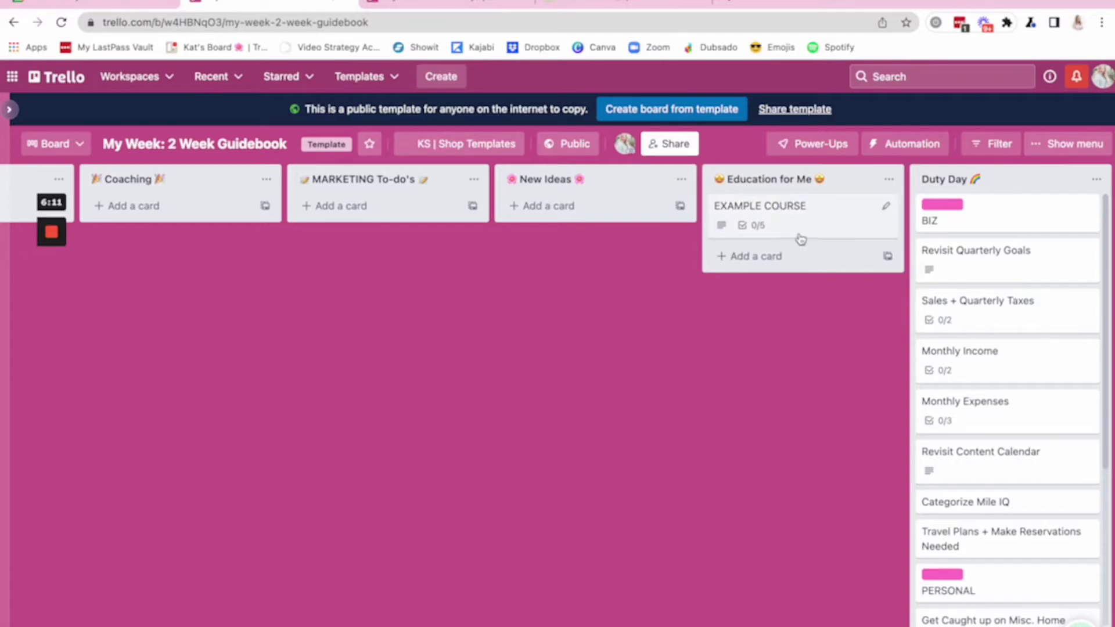
click(800, 212)
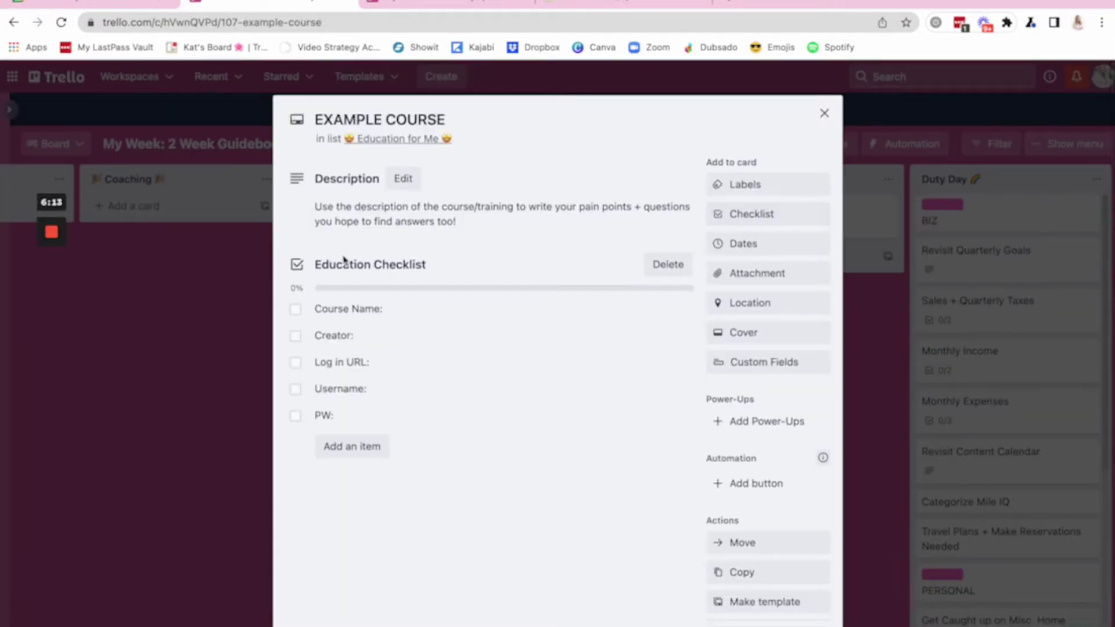
Close the EXAMPLE COURSE card and scroll back across the 2 Week Guidebook board
click(824, 113)
scroll(858, 424, right, 2)
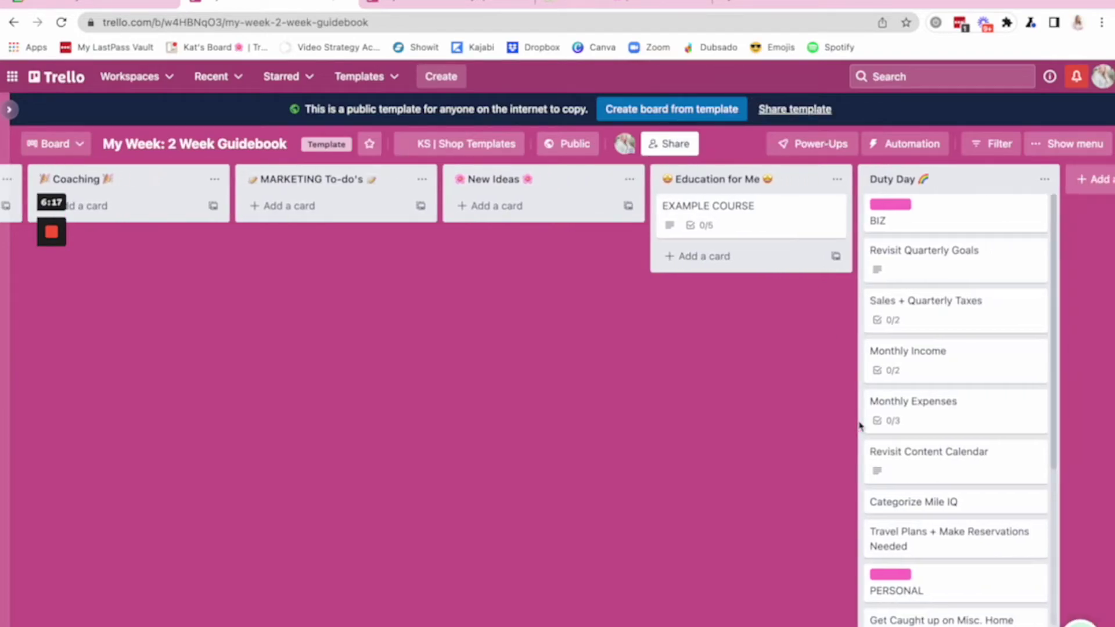
scroll(991, 456, down, 4)
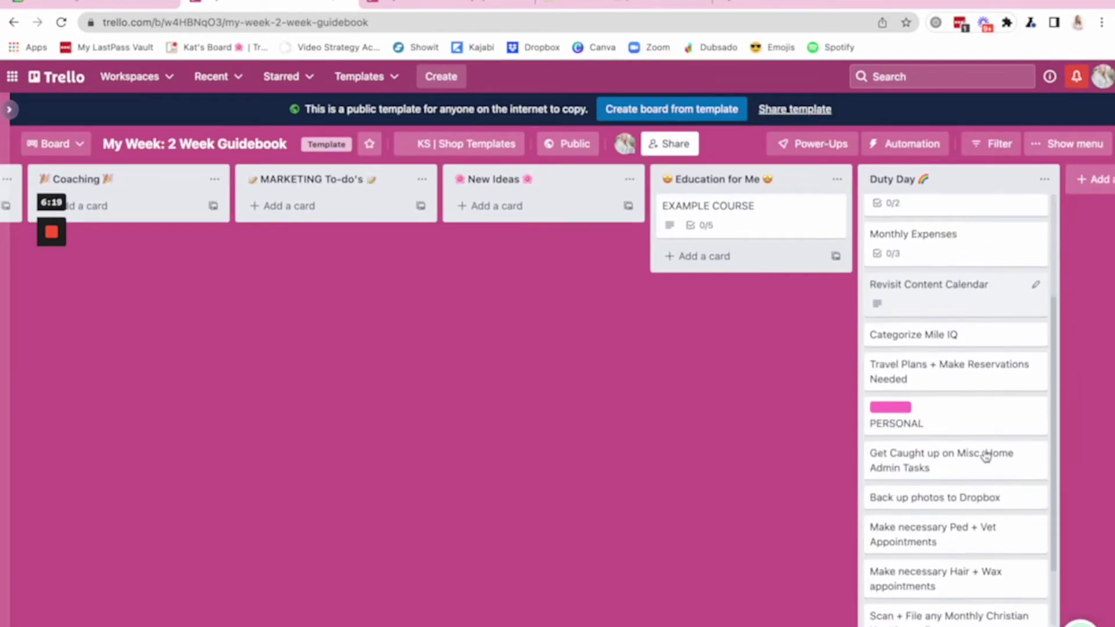
scroll(986, 456, up, 4)
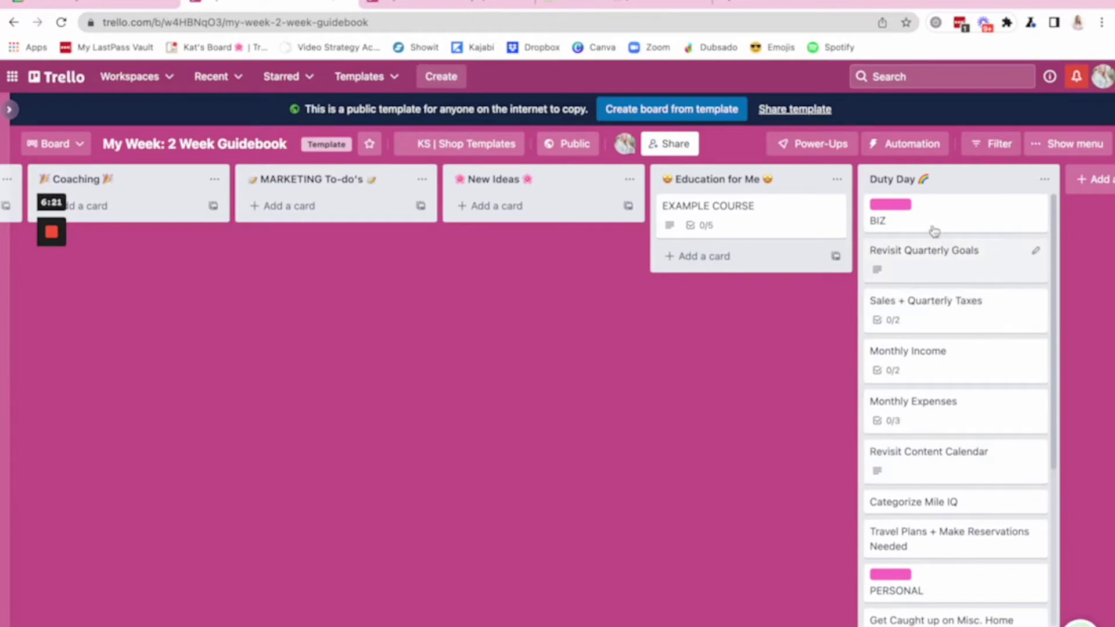
scroll(964, 494, down, 3)
scroll(962, 492, up, 3)
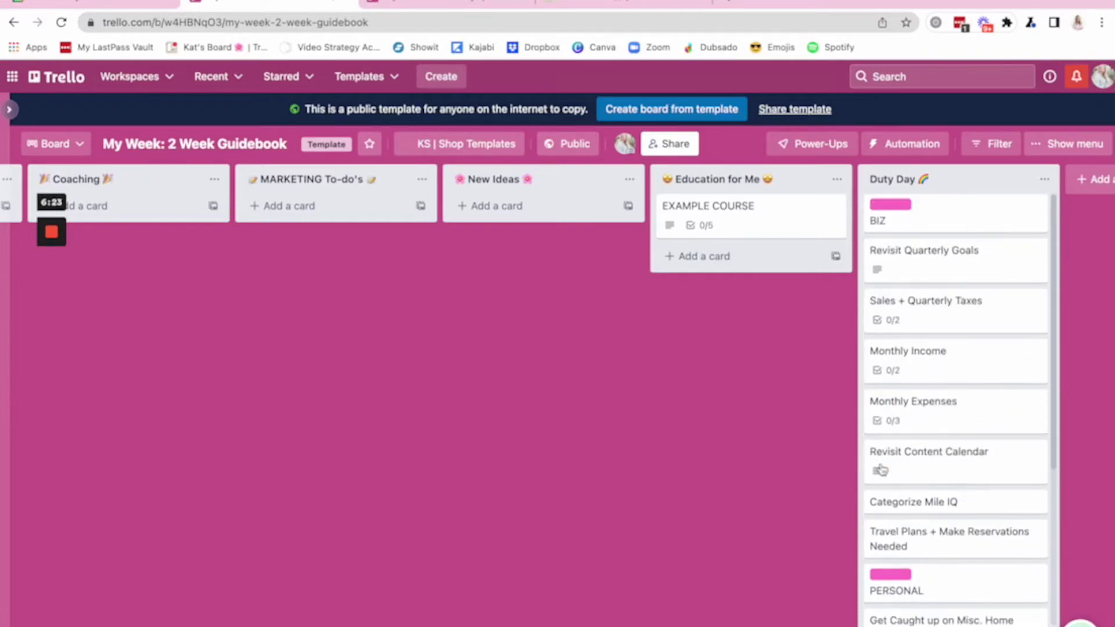
scroll(599, 435, left, 7)
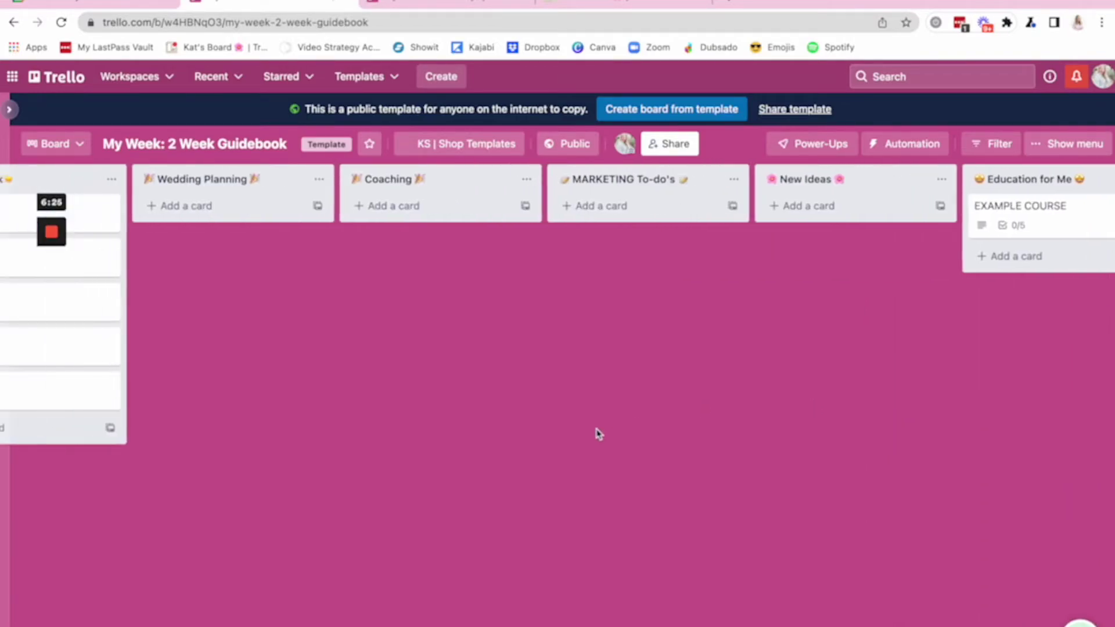
scroll(598, 435, left, 3)
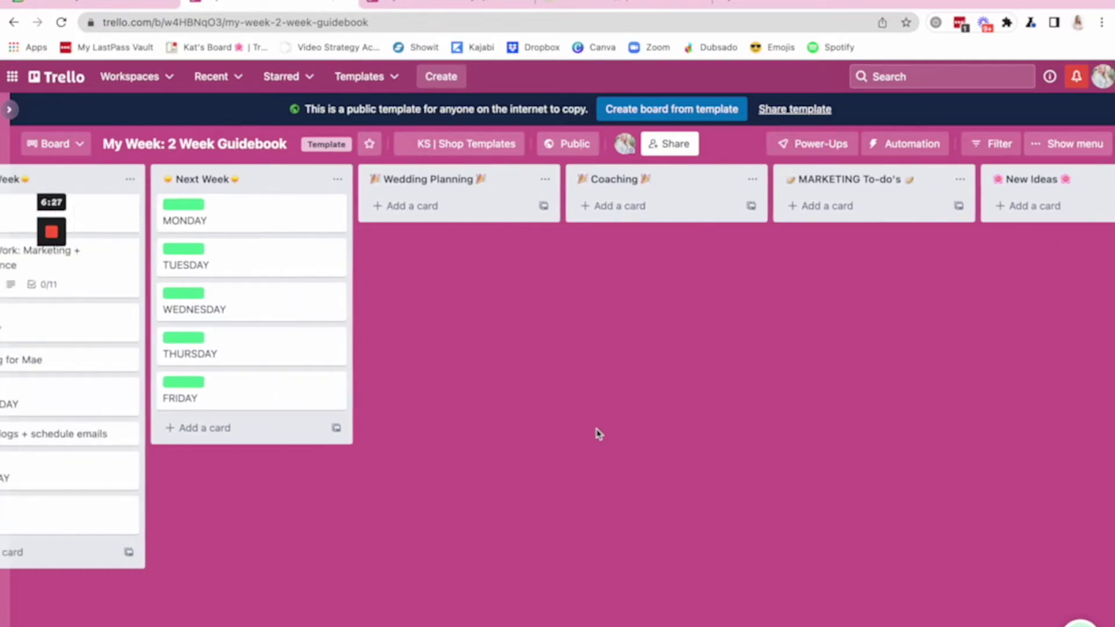
Leave the Wedding Planning title unchanged and go to the My Week: Theme Days board
click(450, 181)
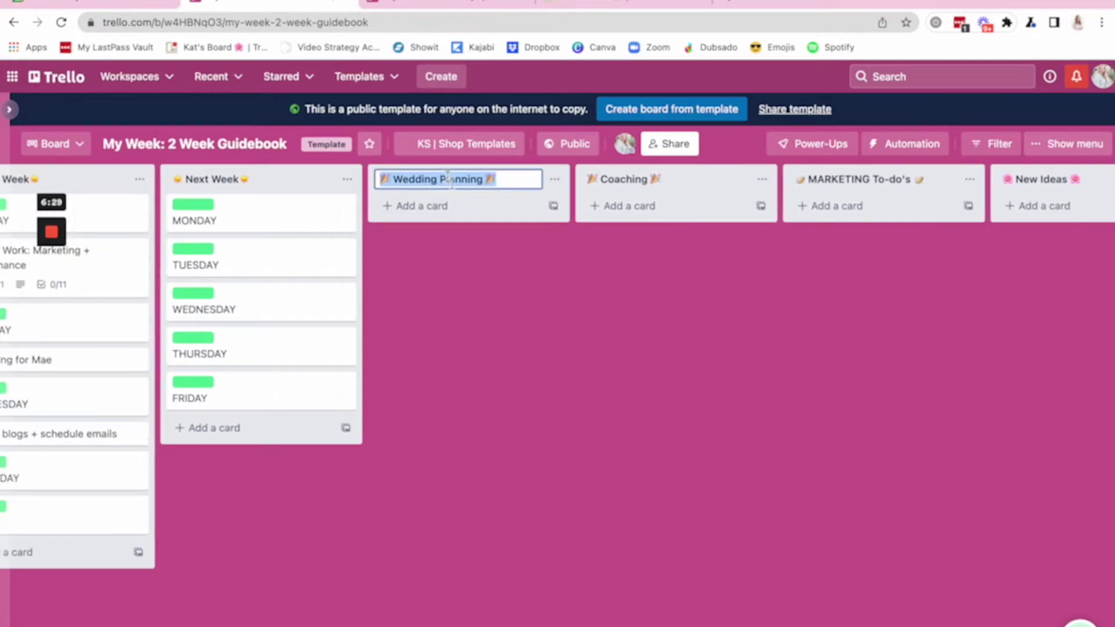
click(485, 271)
scroll(486, 271, left, 4)
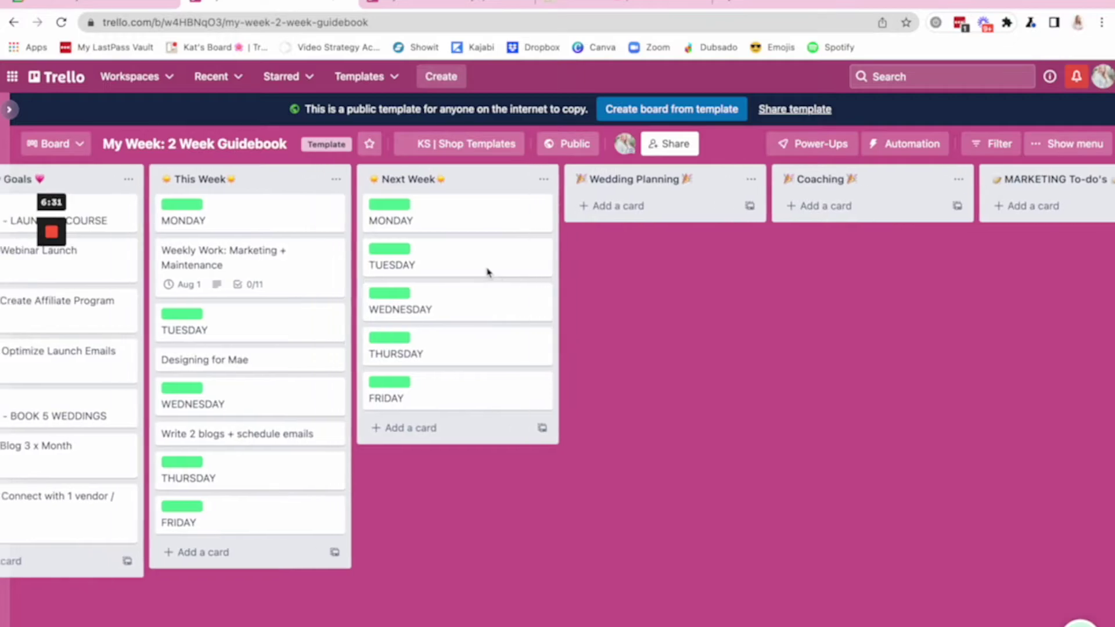
scroll(488, 272, left, 2)
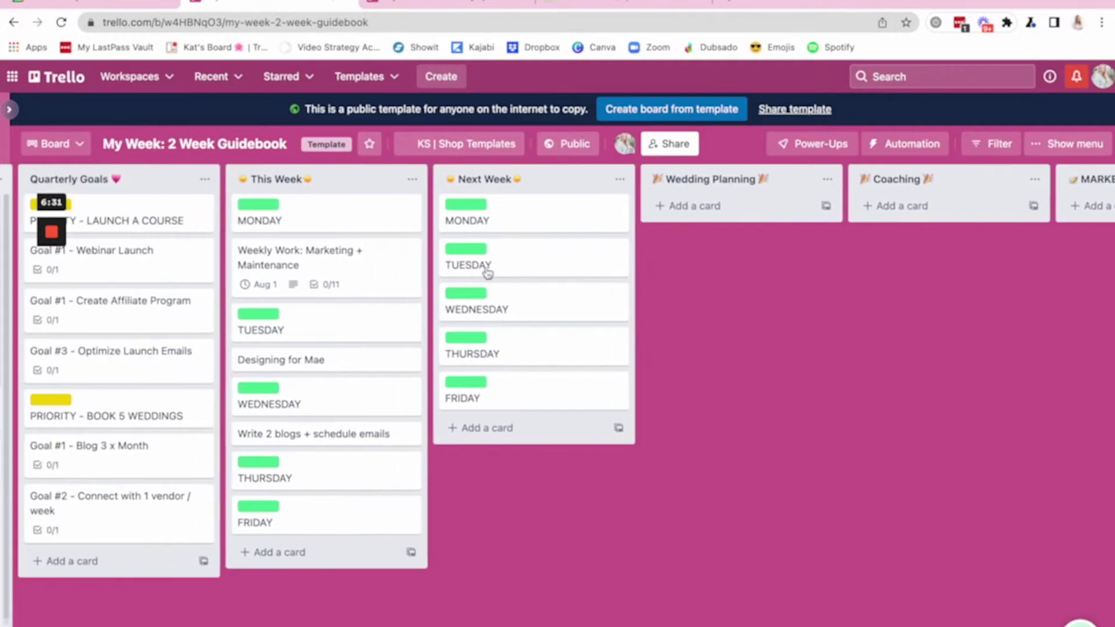
click(417, 3)
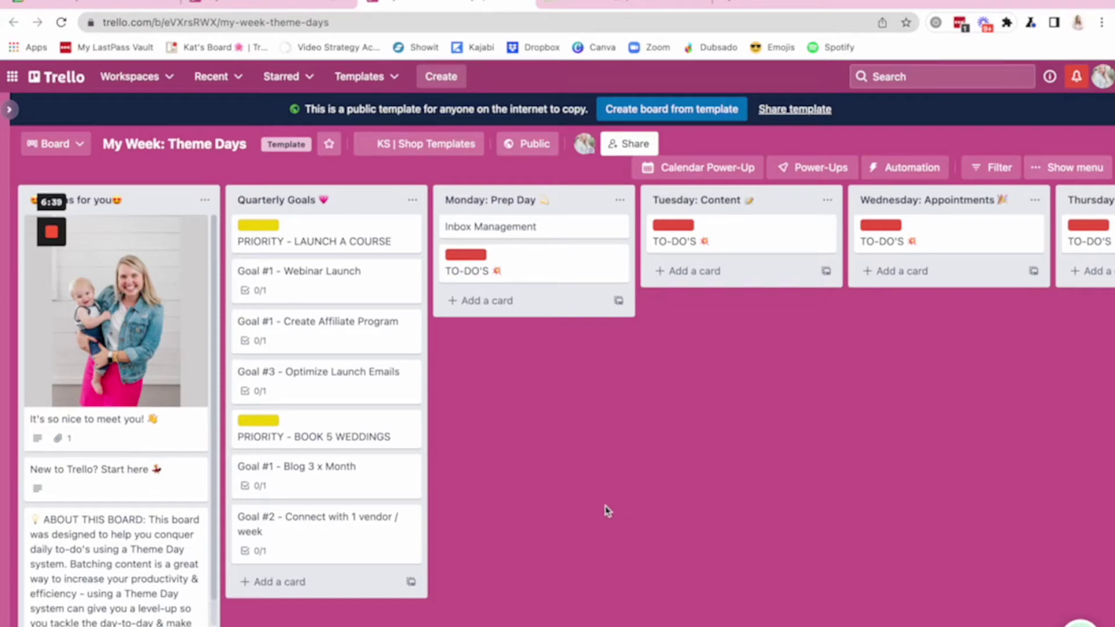
Compare the Theme Days day lists against the 2 Week Guidebook board
scroll(607, 511, right, 4)
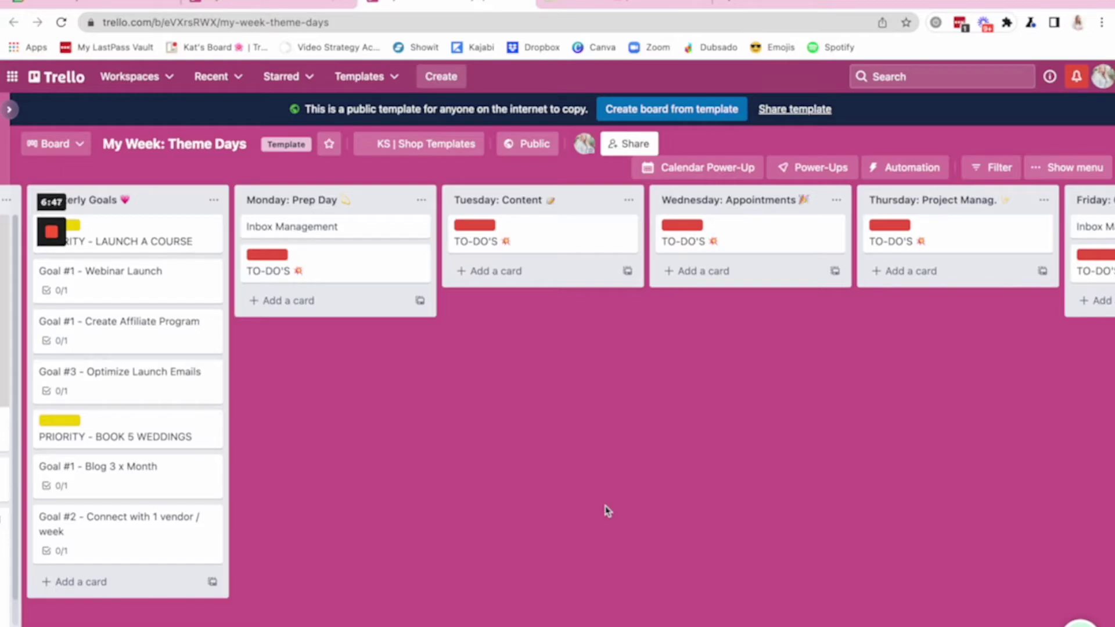
click(302, 12)
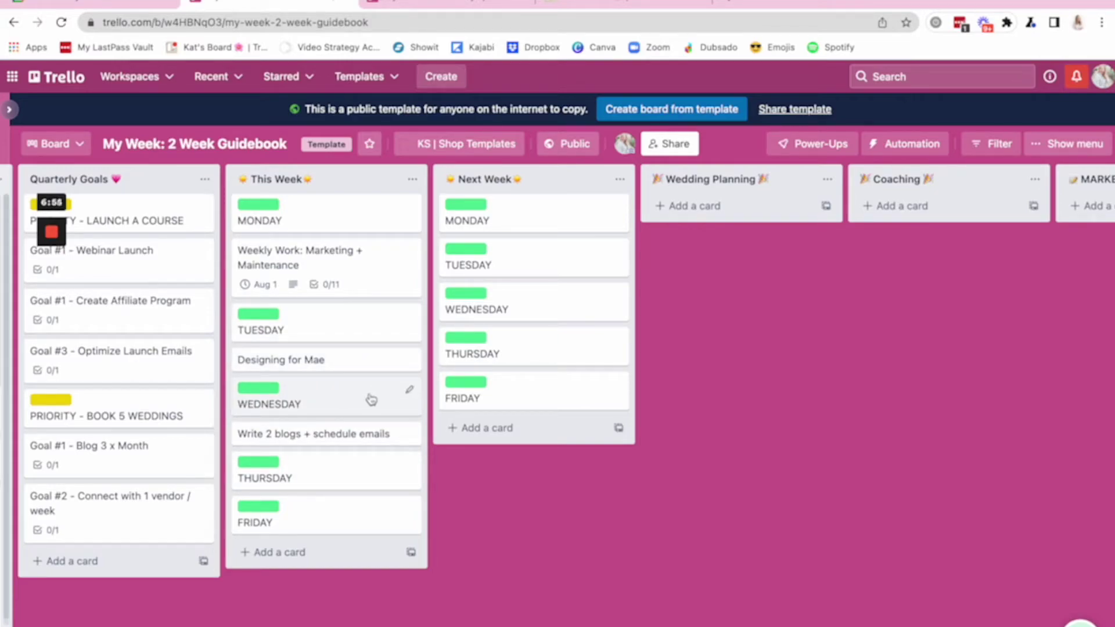
click(445, 9)
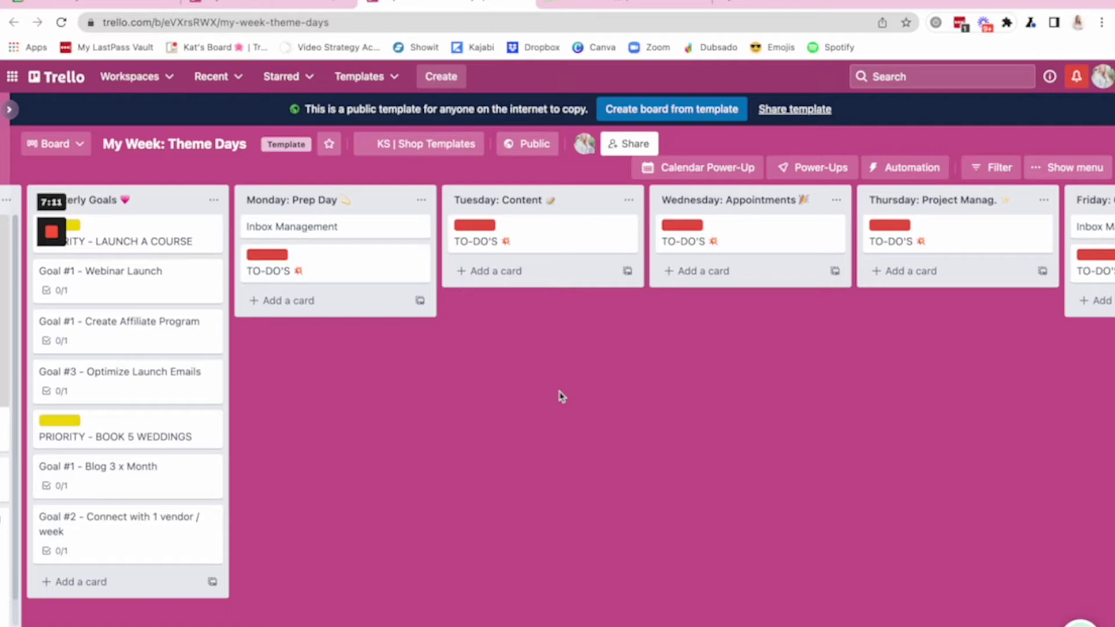
scroll(558, 397, left, 3)
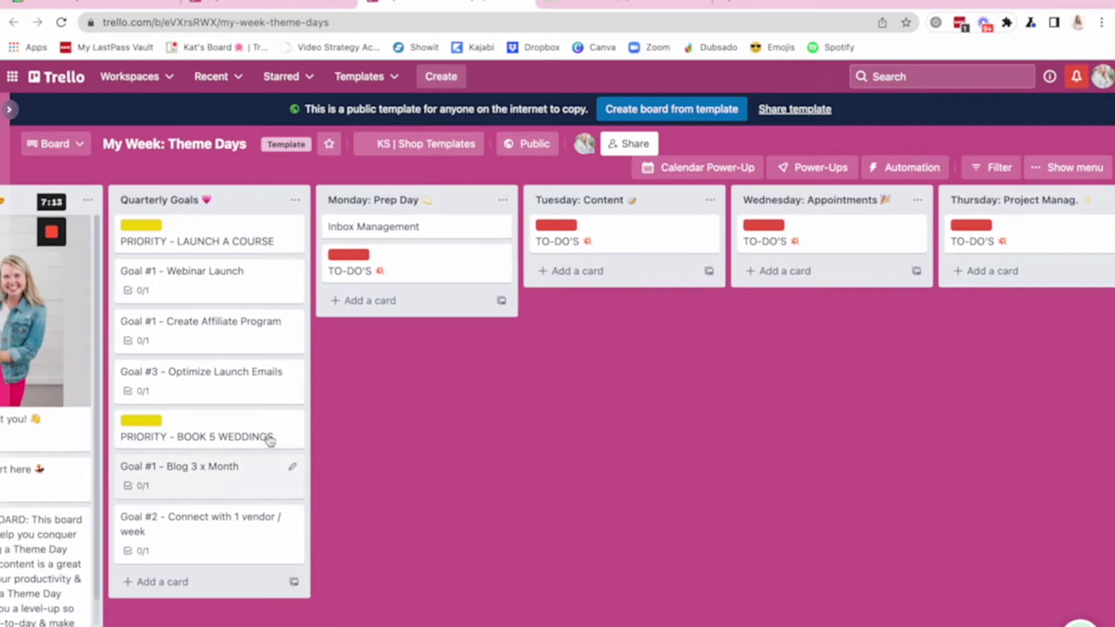
scroll(424, 428, right, 3)
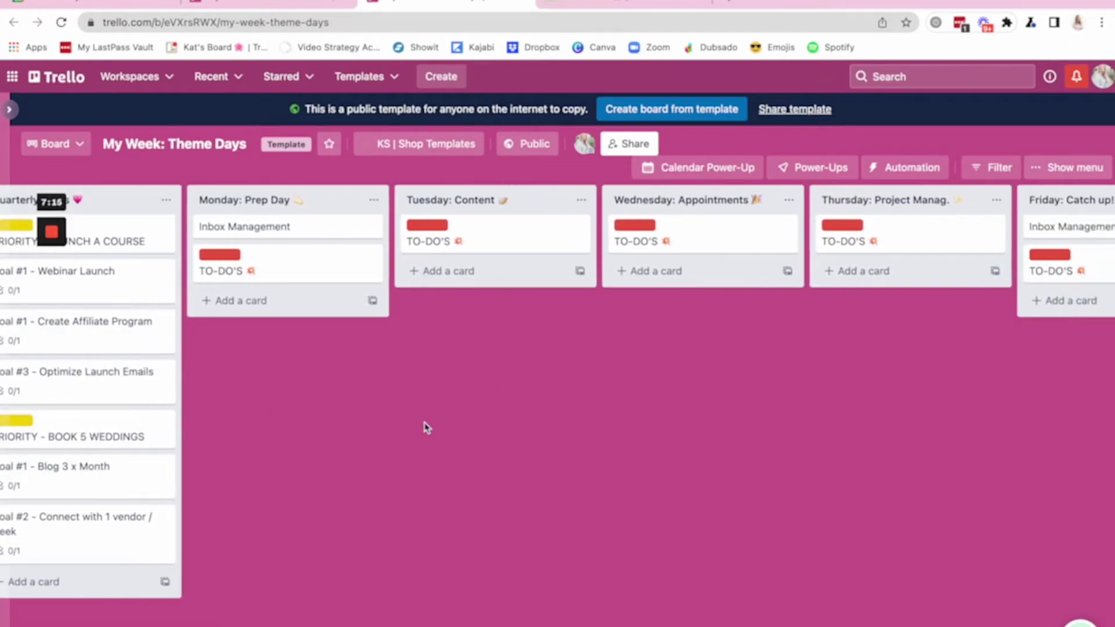
scroll(423, 428, right, 5)
scroll(423, 428, left, 2)
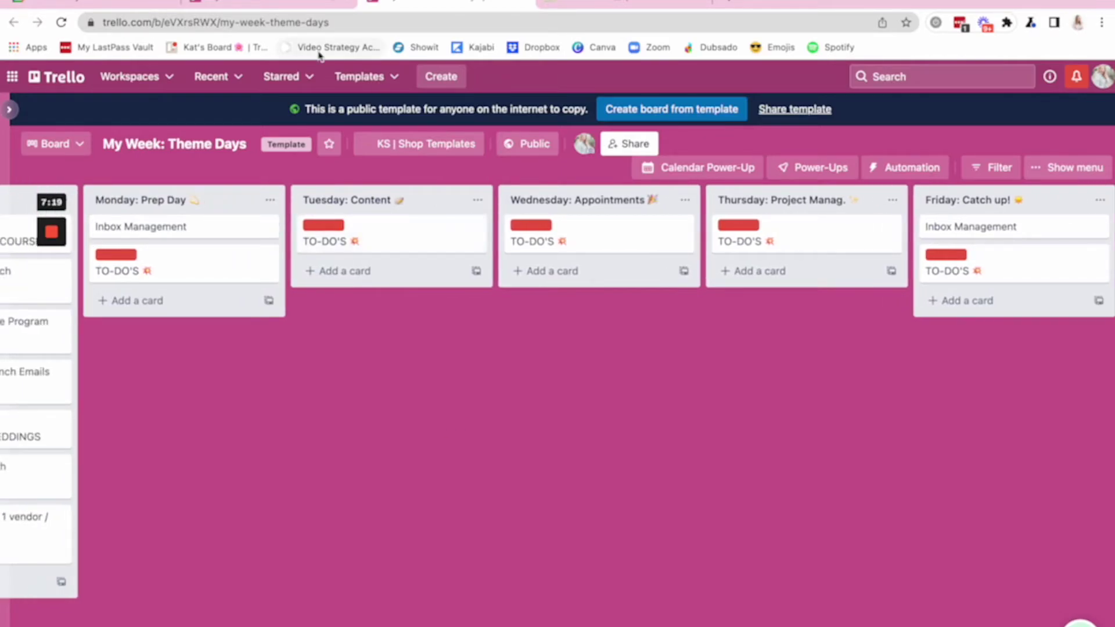
click(302, 5)
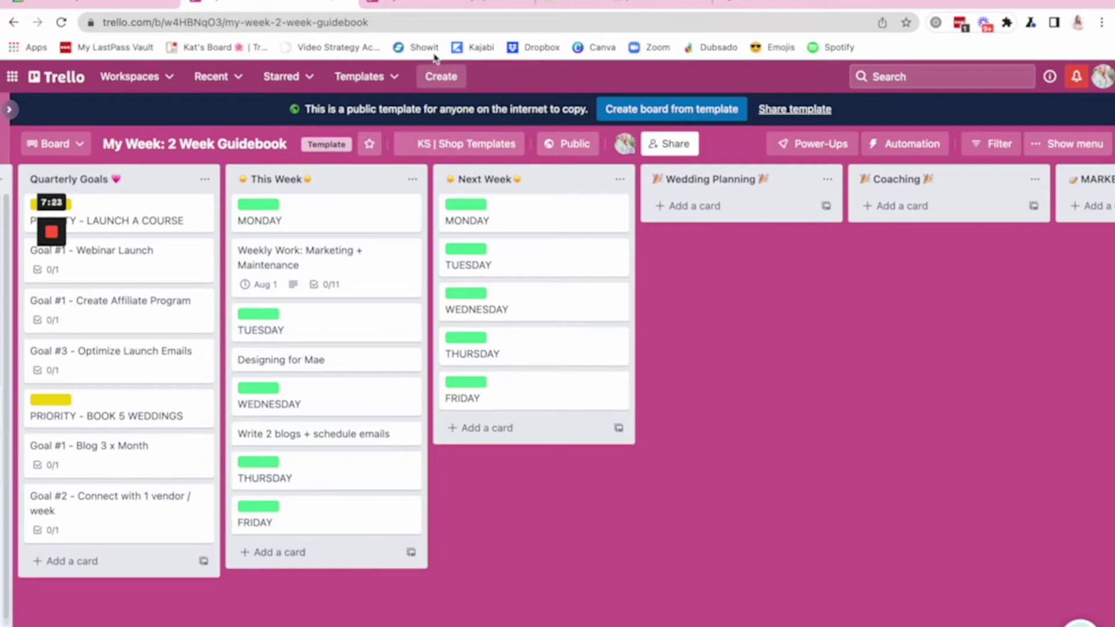
click(427, 3)
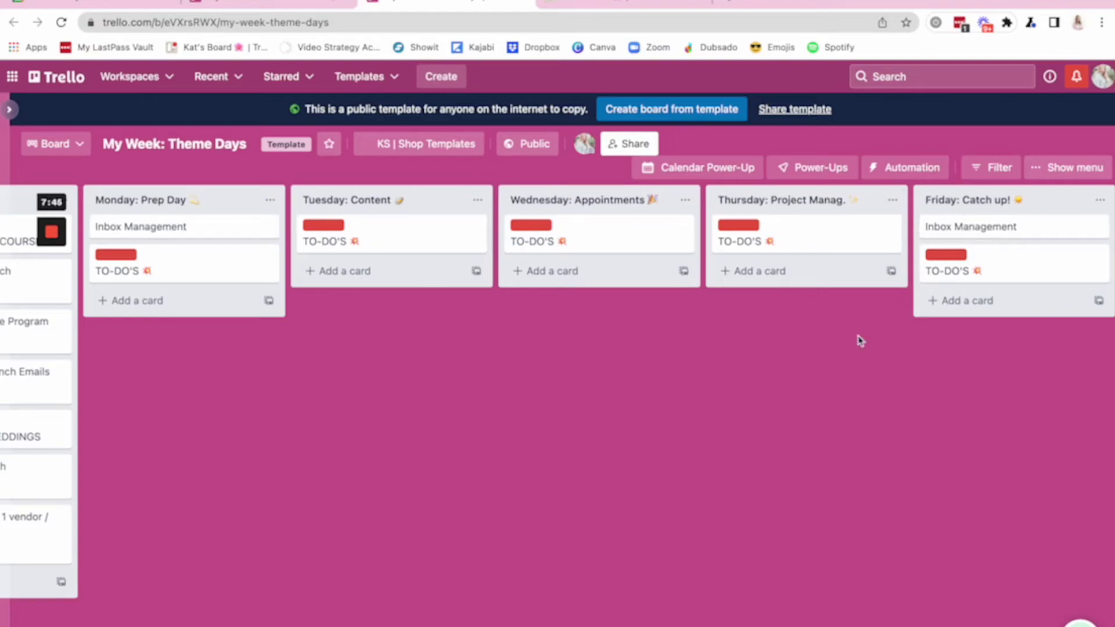
Bring the Theme Days Duty Day list into view, then compare with the Guidebook again
scroll(860, 340, right, 9)
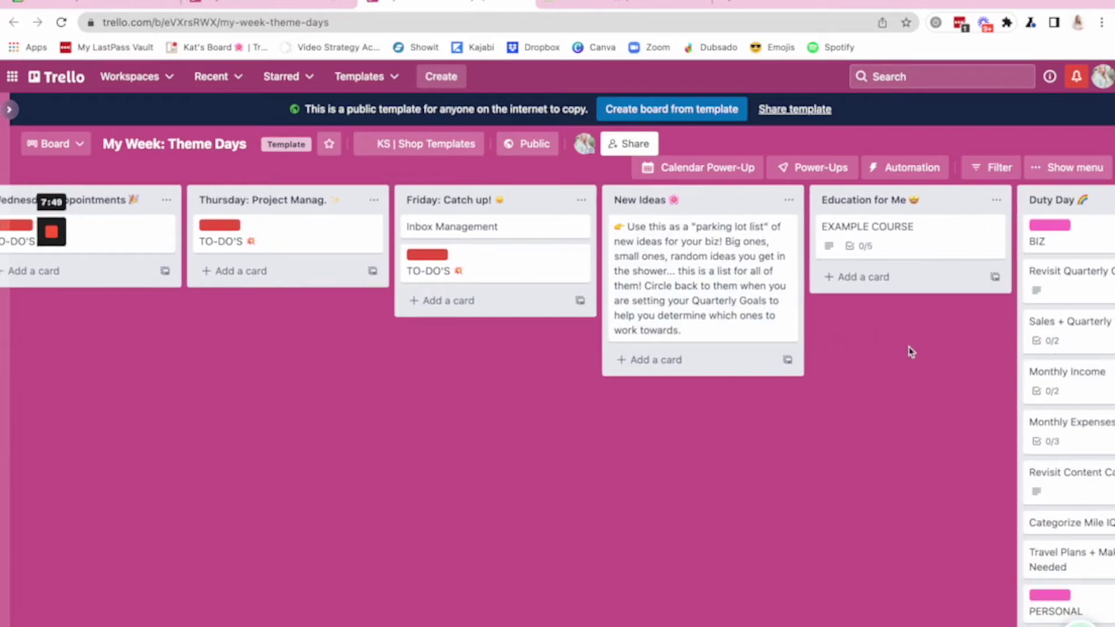
drag(909, 348, 674, 206)
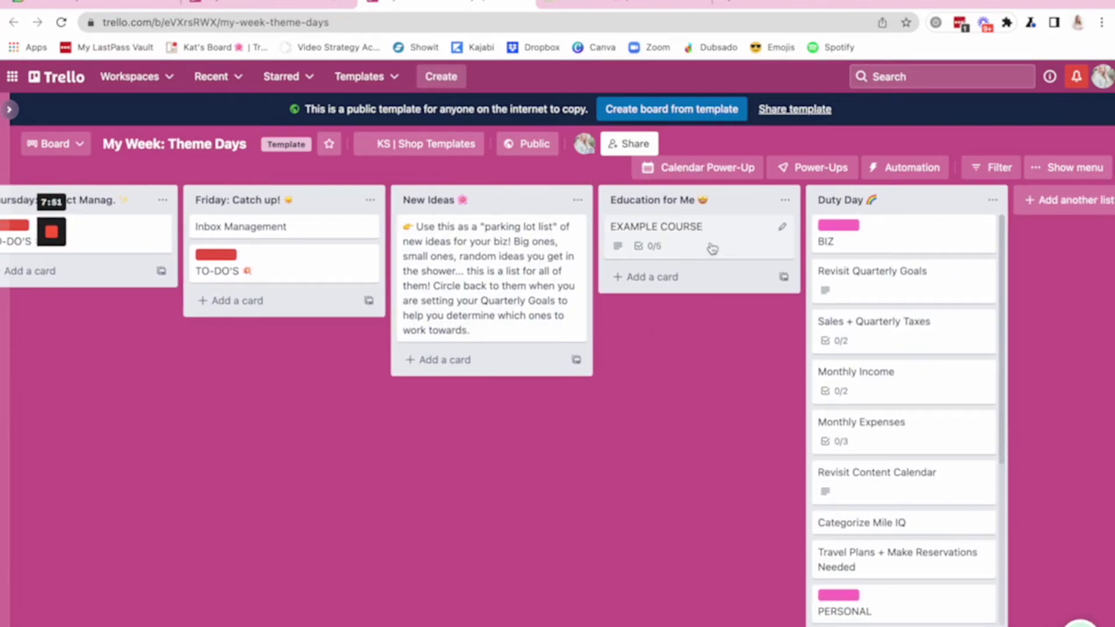
scroll(877, 463, down, 3)
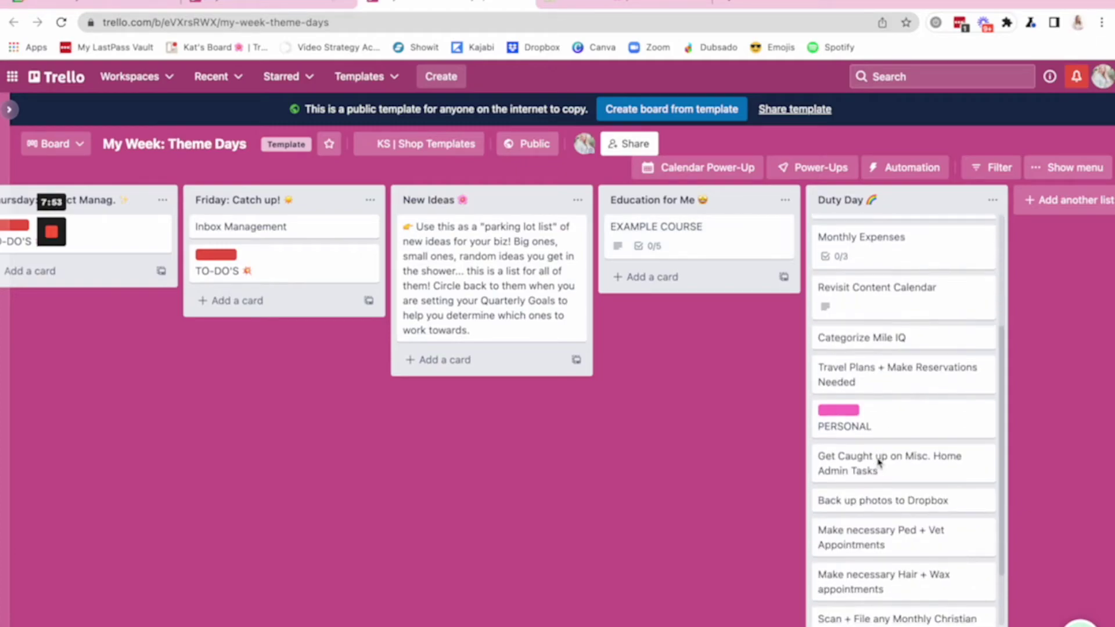
scroll(879, 463, up, 3)
scroll(641, 510, left, 6)
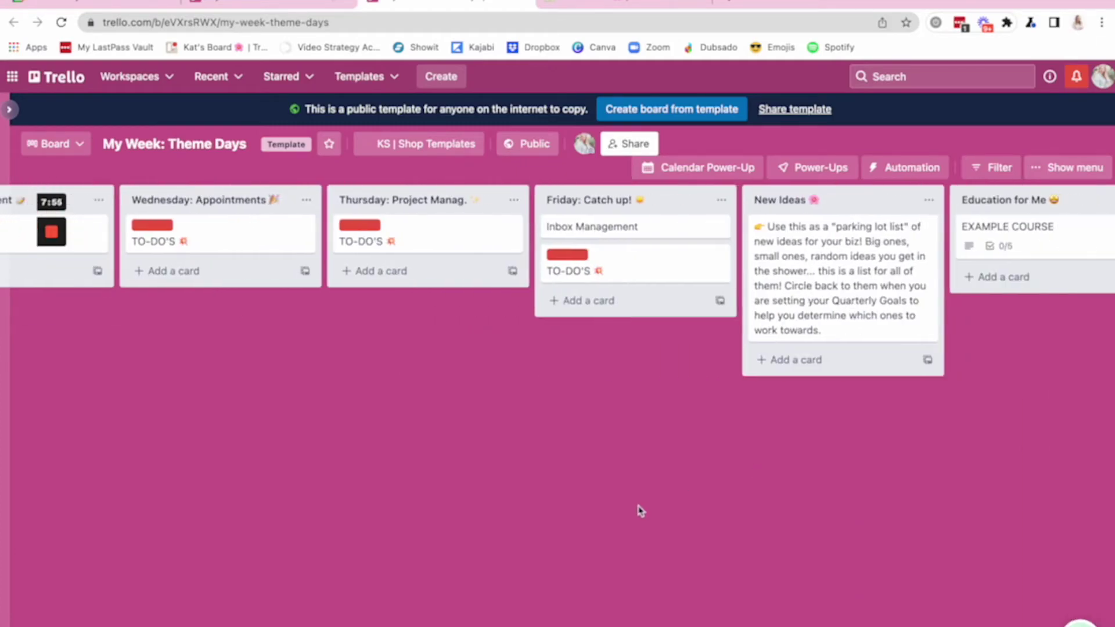
scroll(606, 456, left, 6)
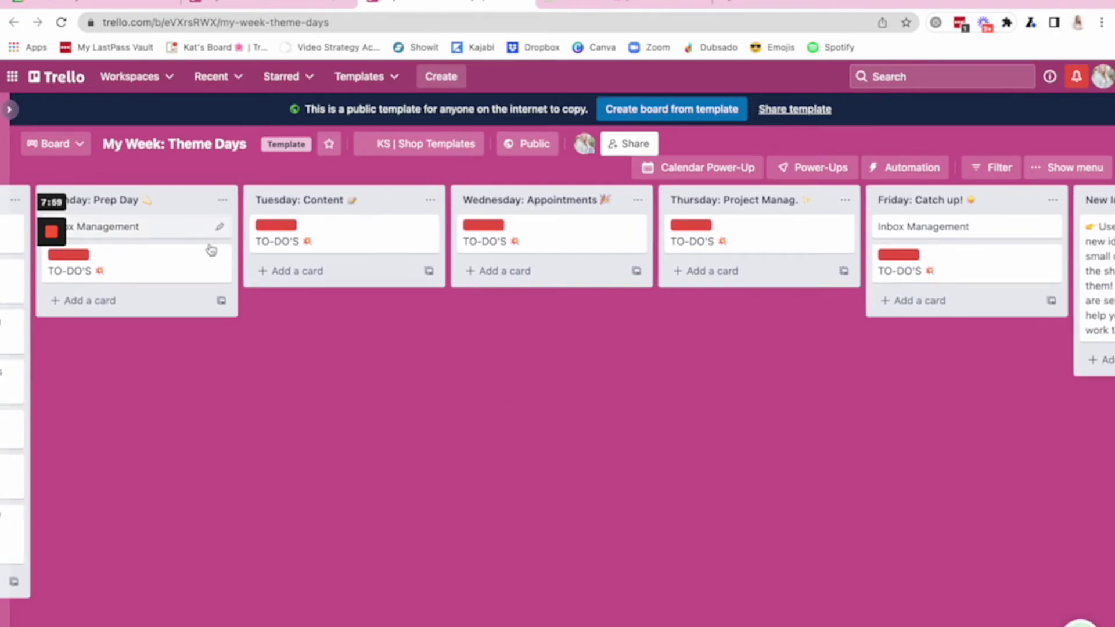
click(241, 4)
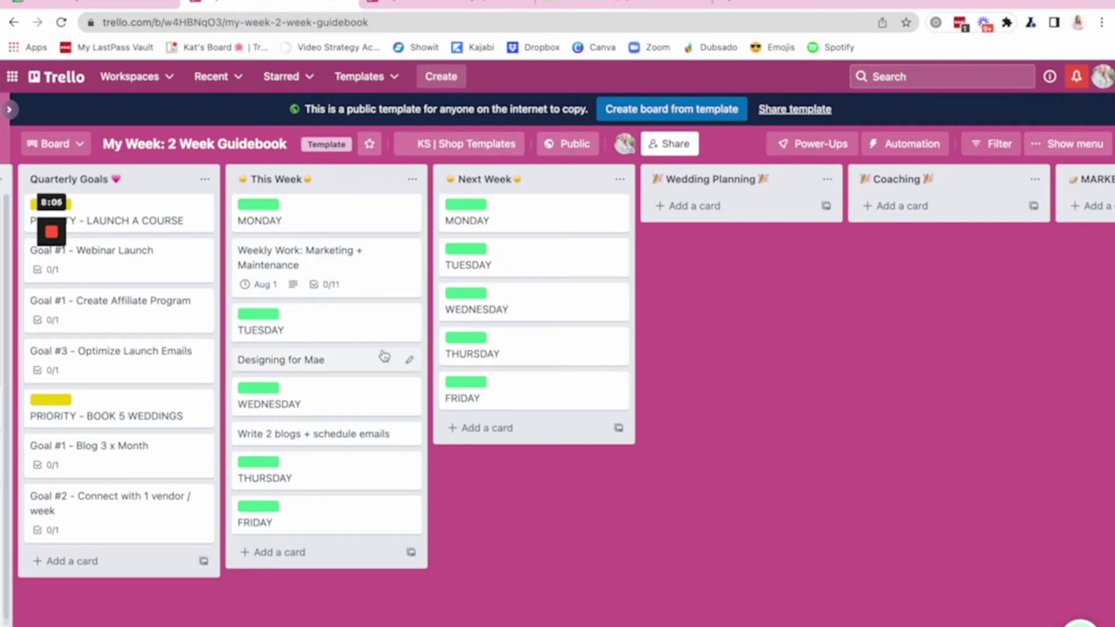
click(463, 5)
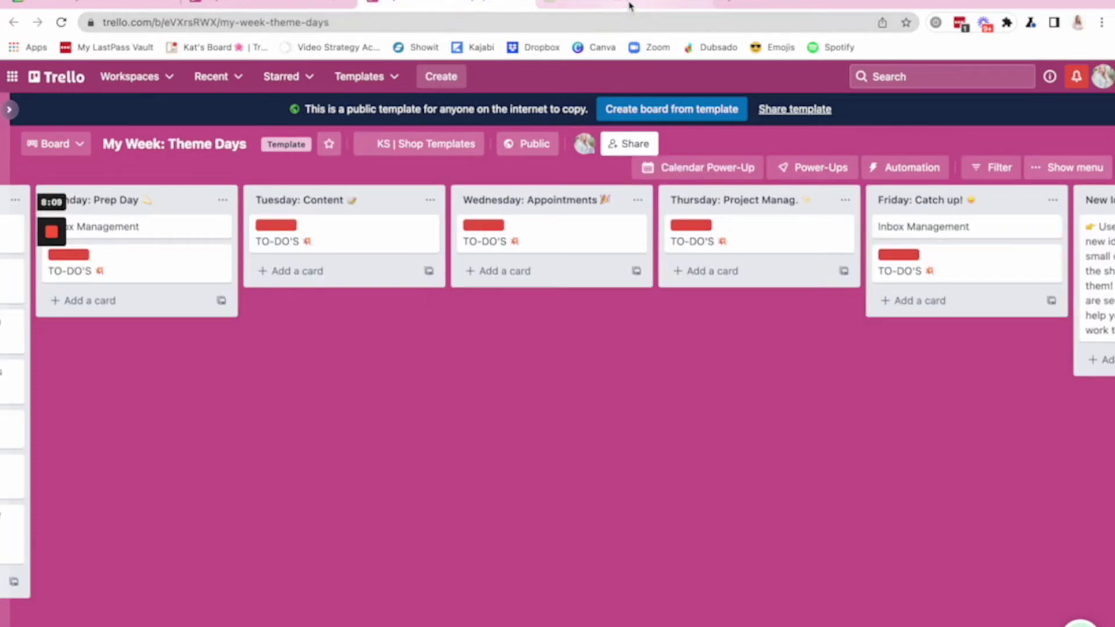
Browse the personal working board's goal and weekday lists
click(629, 6)
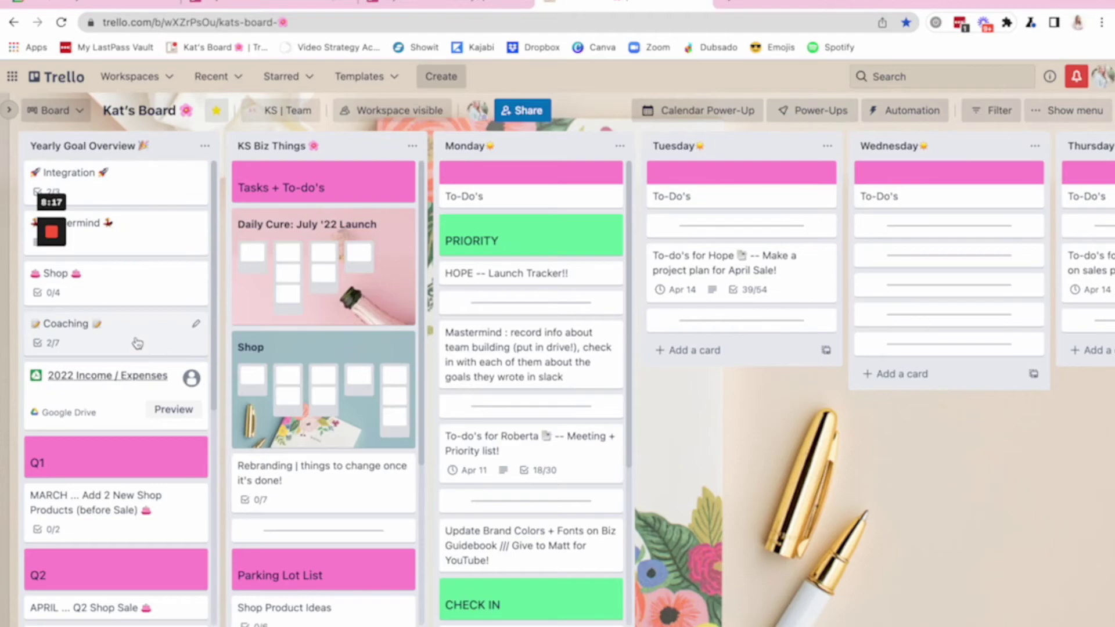
scroll(139, 349, down, 4)
scroll(140, 509, up, 4)
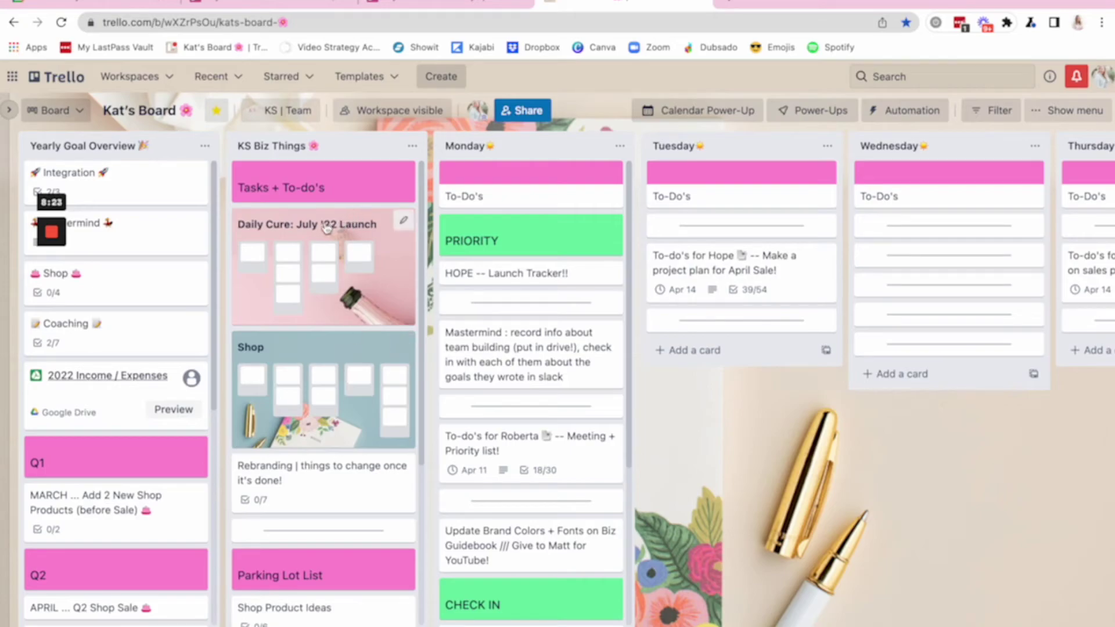
scroll(355, 349, down, 4)
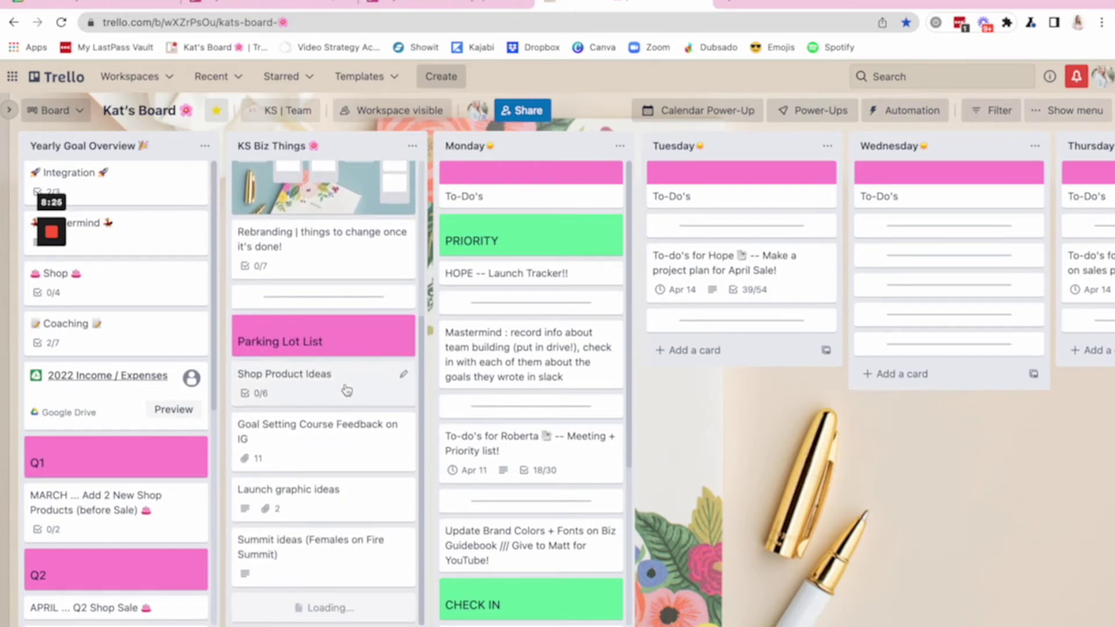
scroll(574, 566, right, 4)
scroll(574, 567, right, 2)
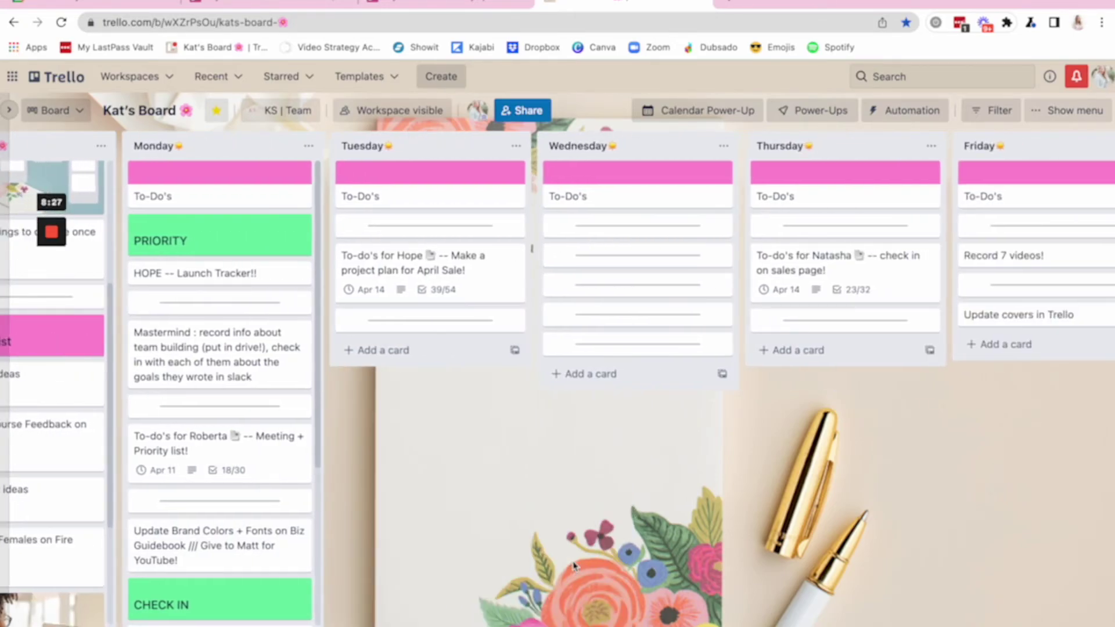
scroll(657, 348, right, 3)
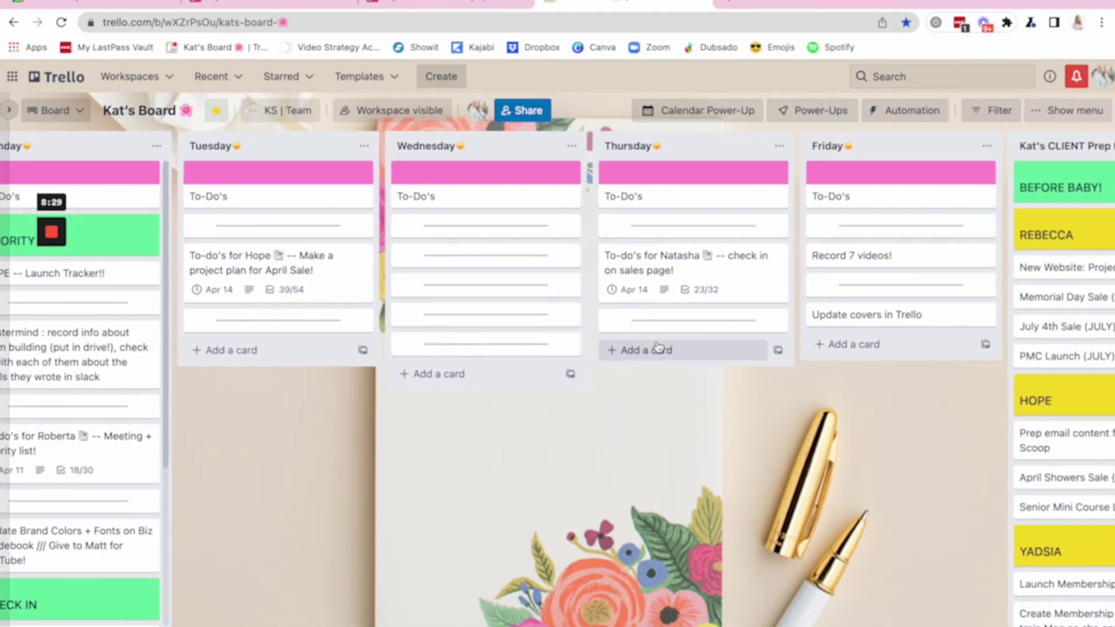
scroll(658, 349, left, 2)
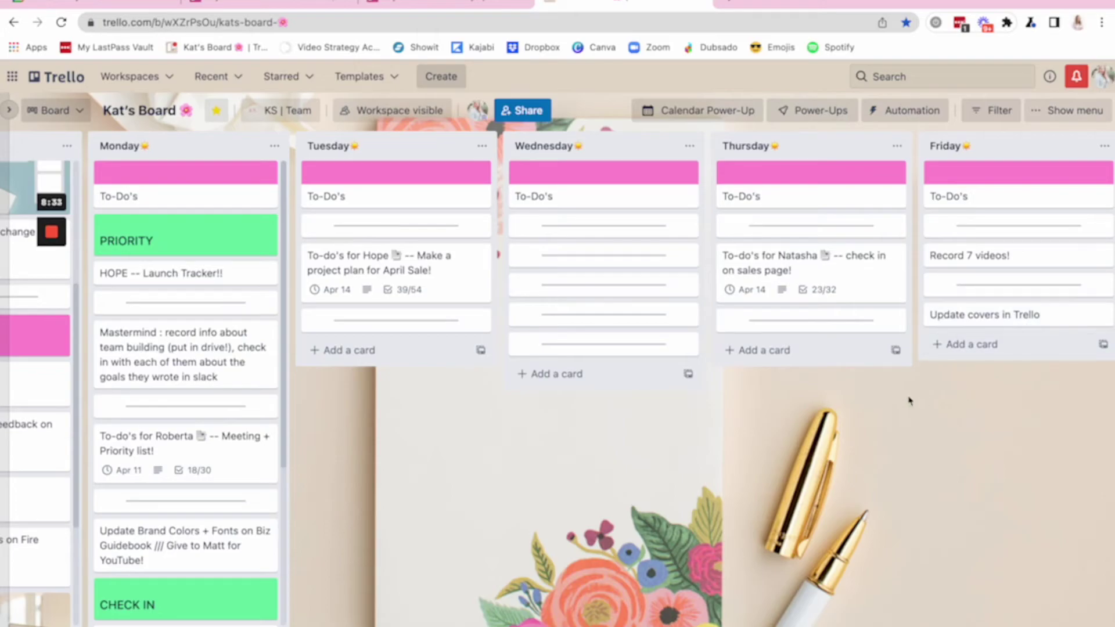
Look over the personal board's prep lists, then return via Theme Days to the 2 Week Guidebook
scroll(208, 489, down, 4)
scroll(208, 490, up, 4)
scroll(909, 470, right, 10)
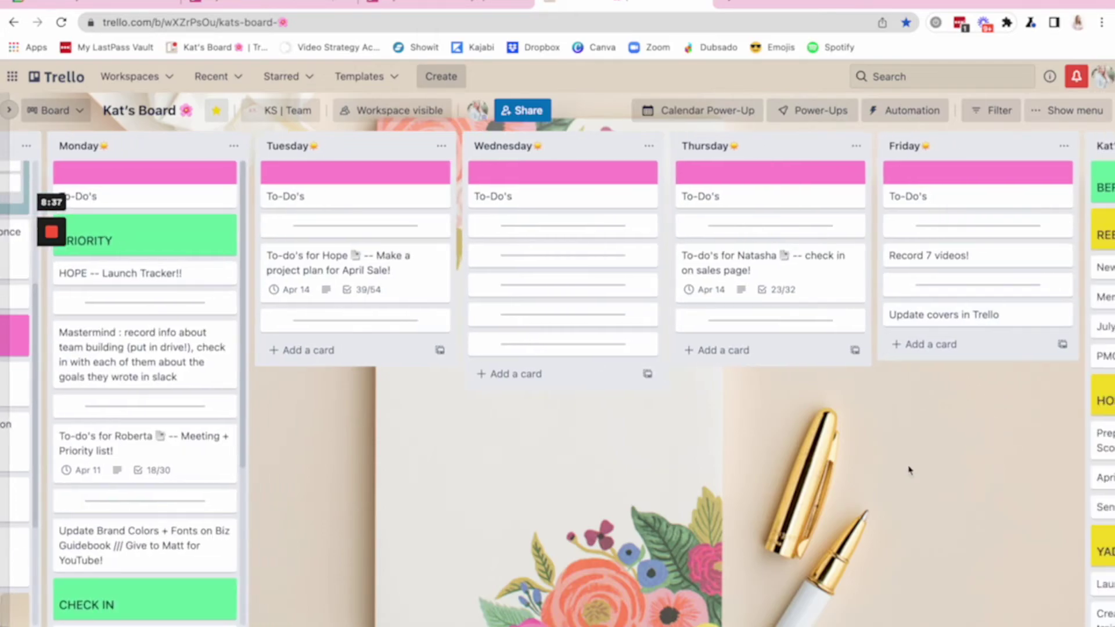
scroll(909, 471, right, 3)
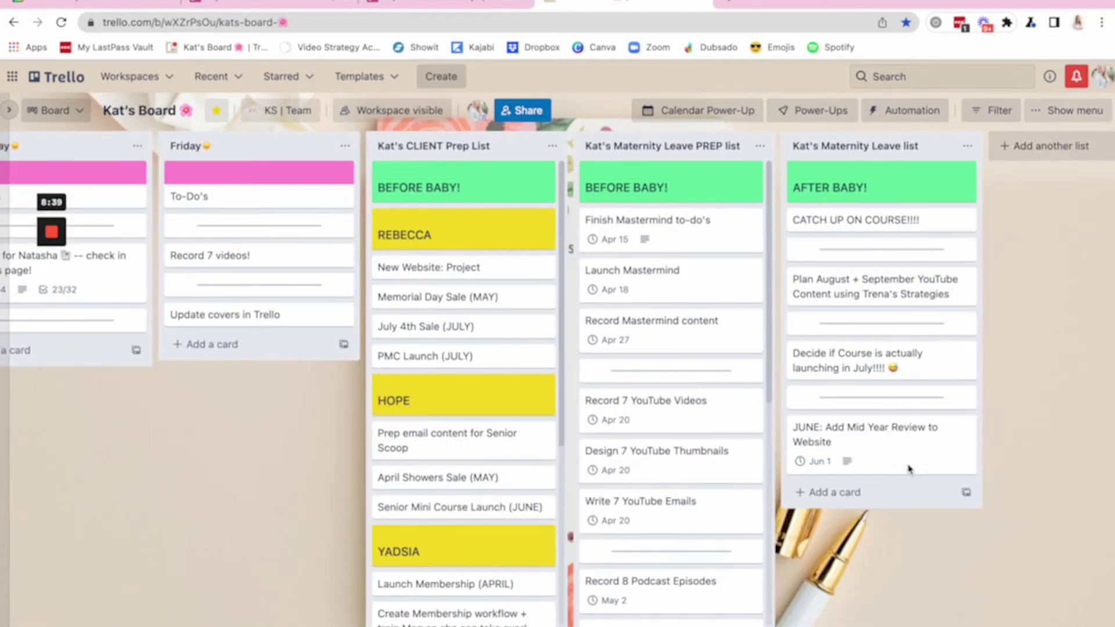
scroll(473, 353, left, 6)
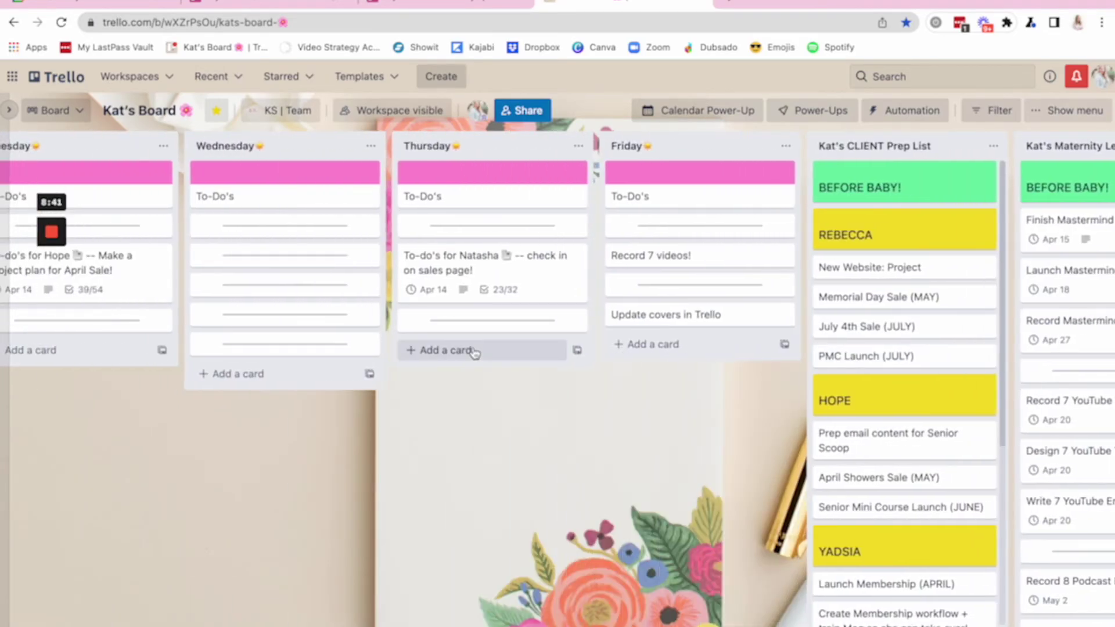
scroll(475, 353, left, 6)
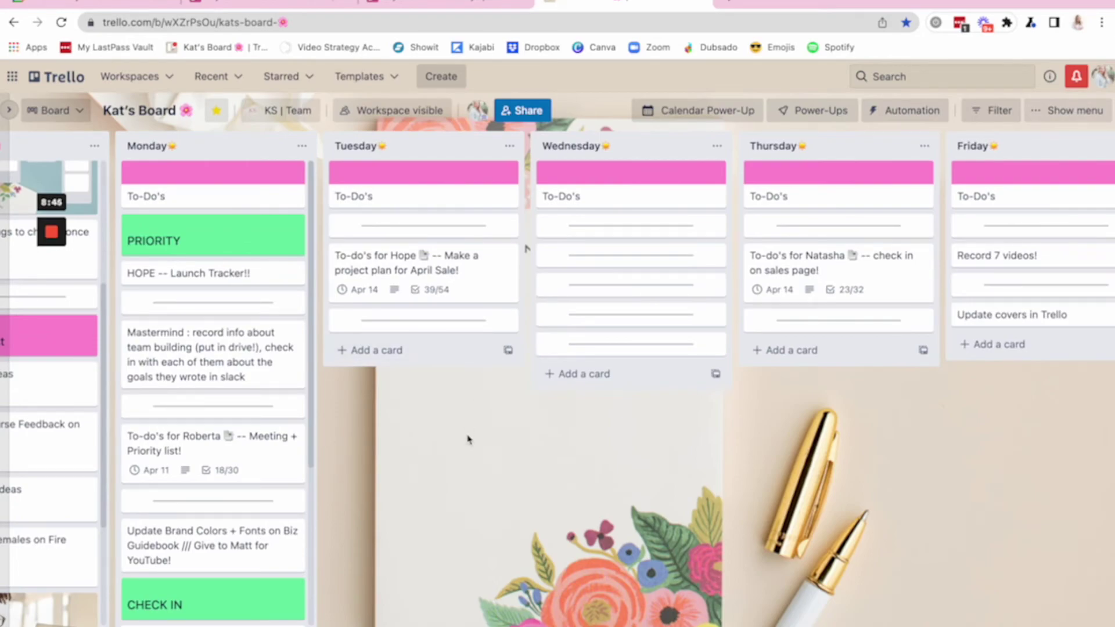
scroll(468, 439, left, 1)
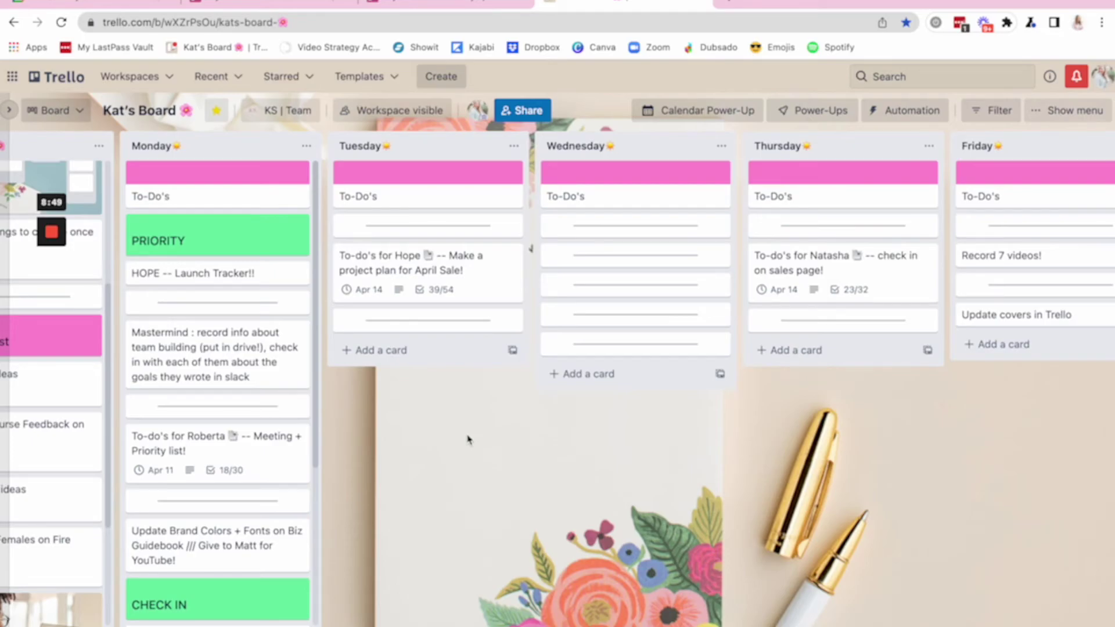
scroll(468, 439, right, 2)
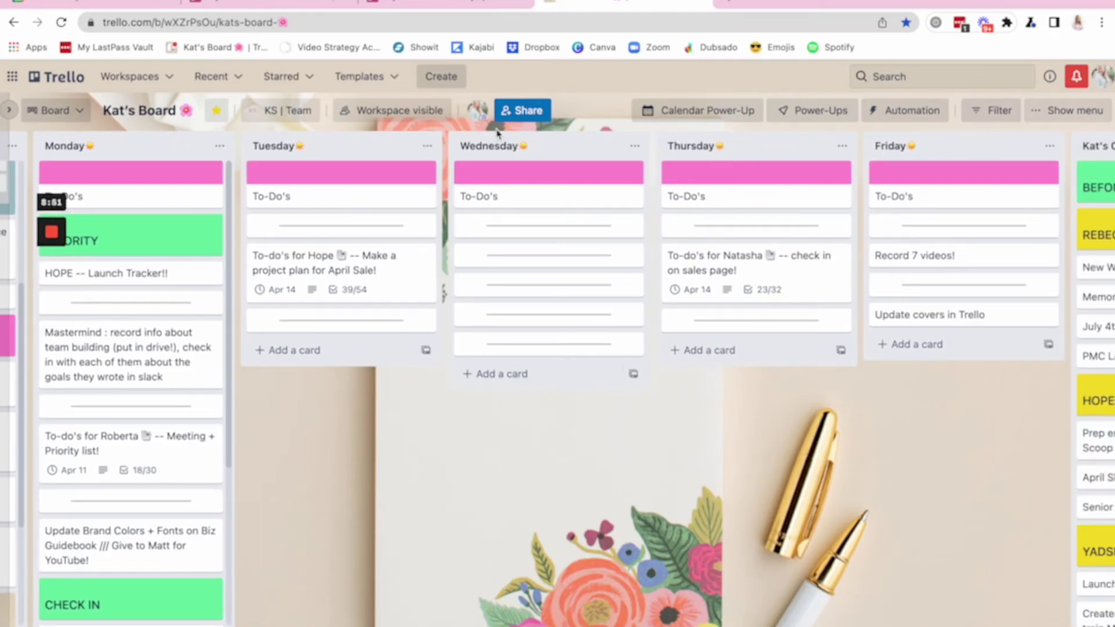
click(421, 4)
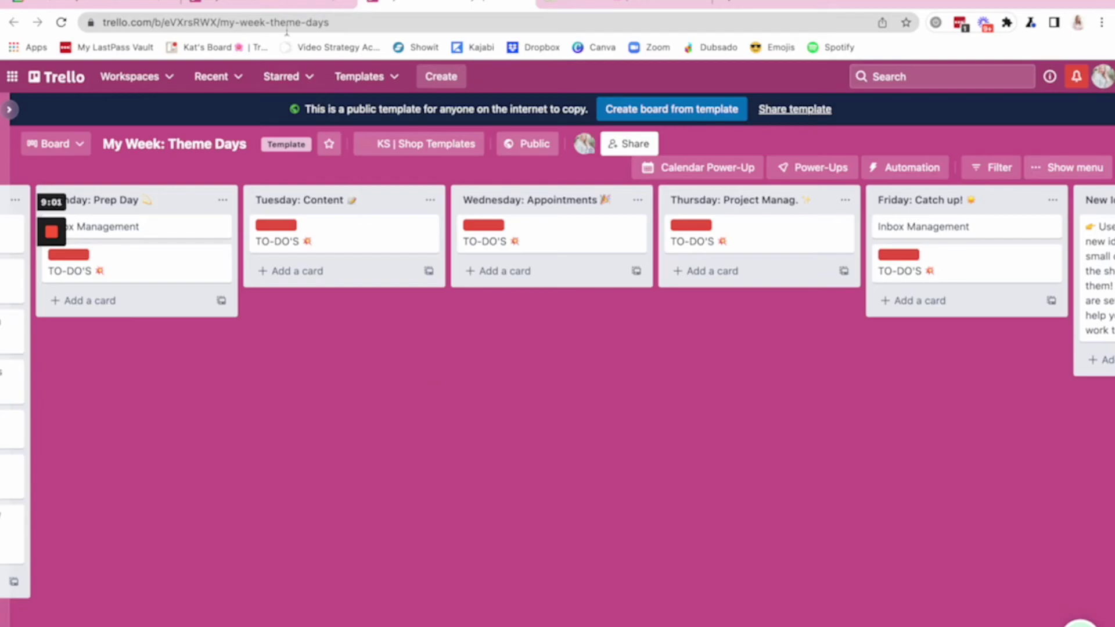
click(273, 6)
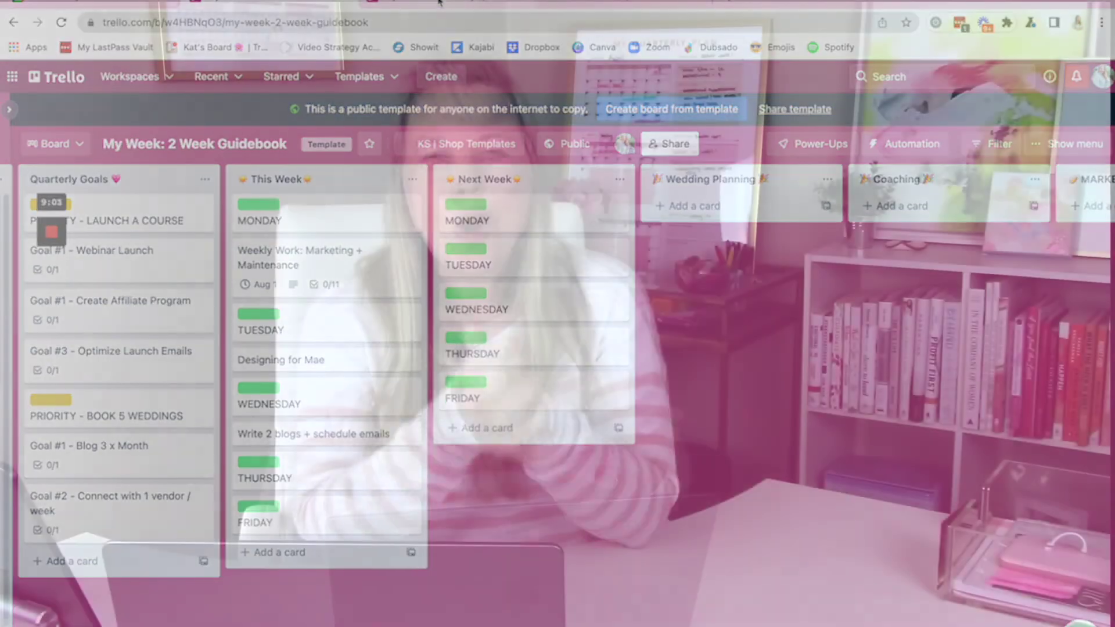